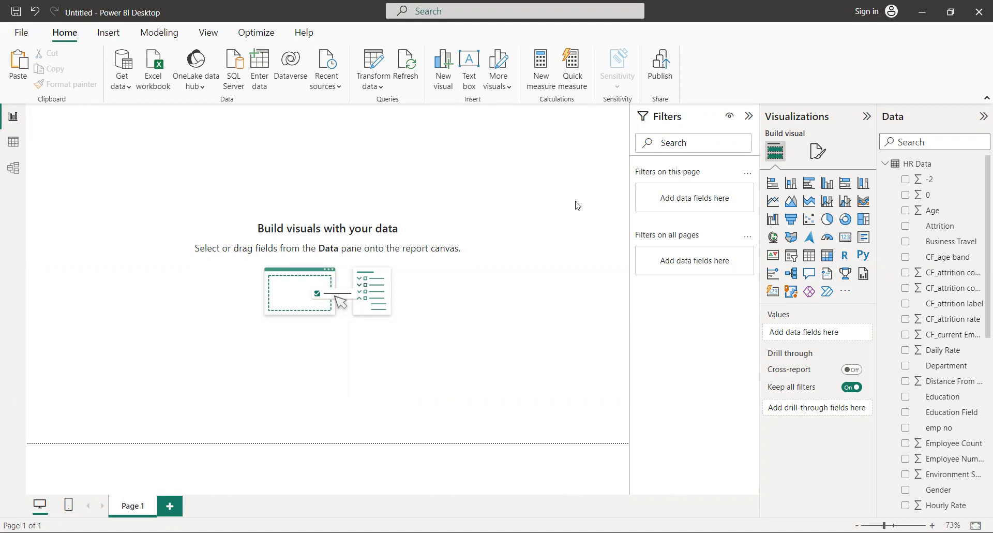
Set Slide1.jpg from Documents > full-stack as the page's canvas background image
click(811, 161)
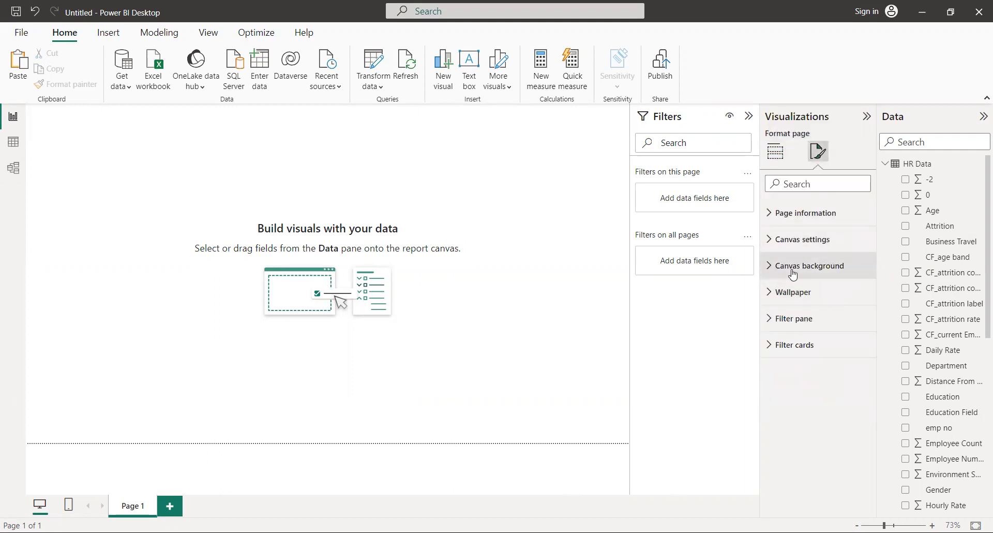
mouse_move(809, 266)
click(823, 269)
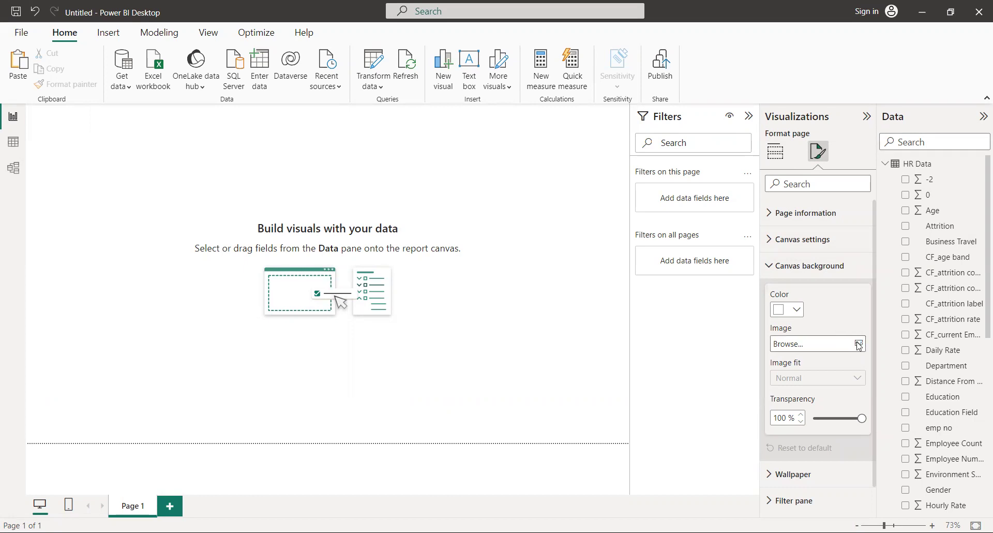
click(859, 345)
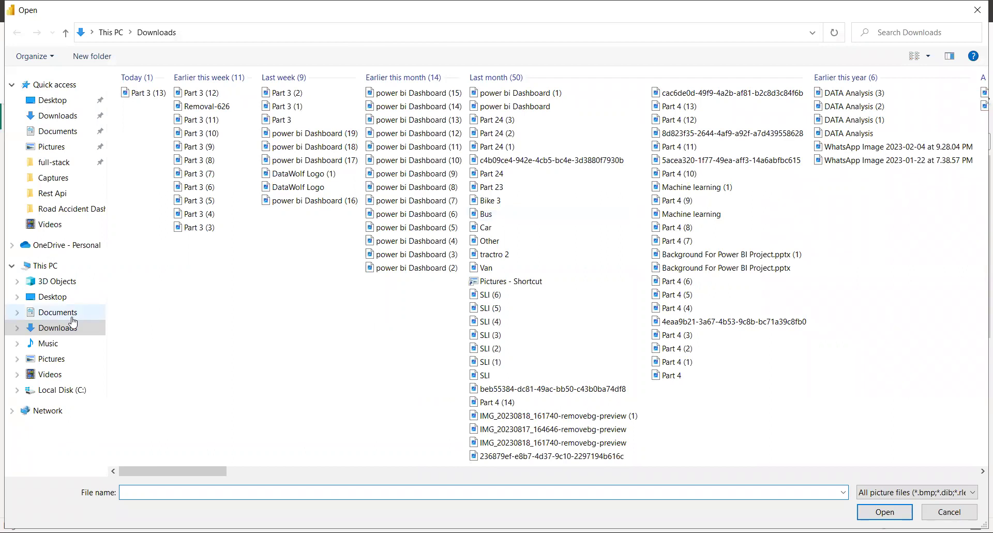
click(68, 312)
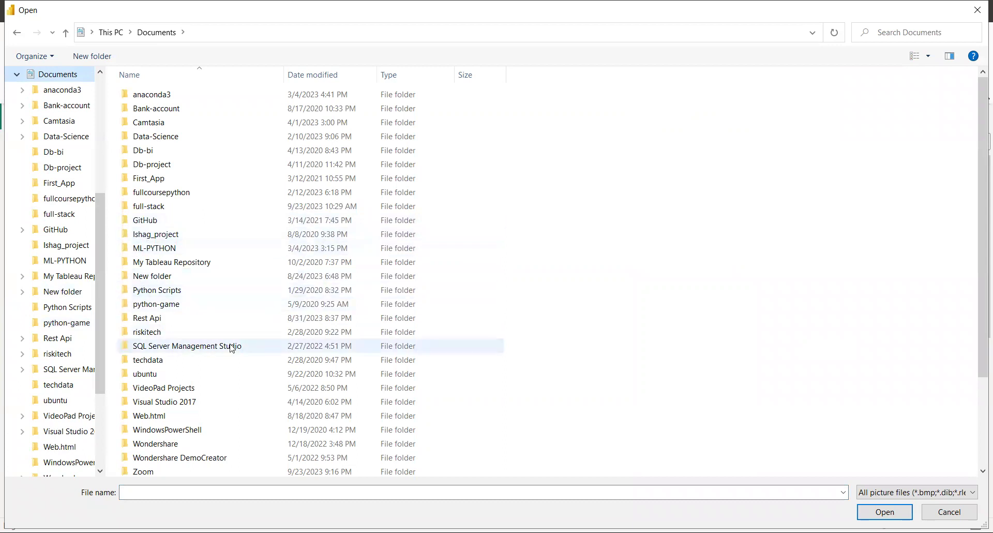
click(158, 208)
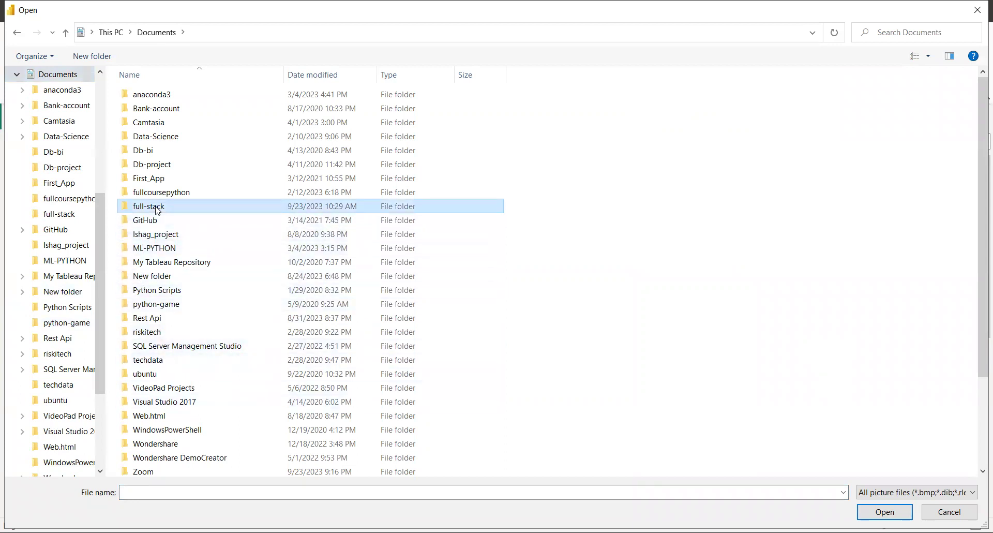
double_click(156, 208)
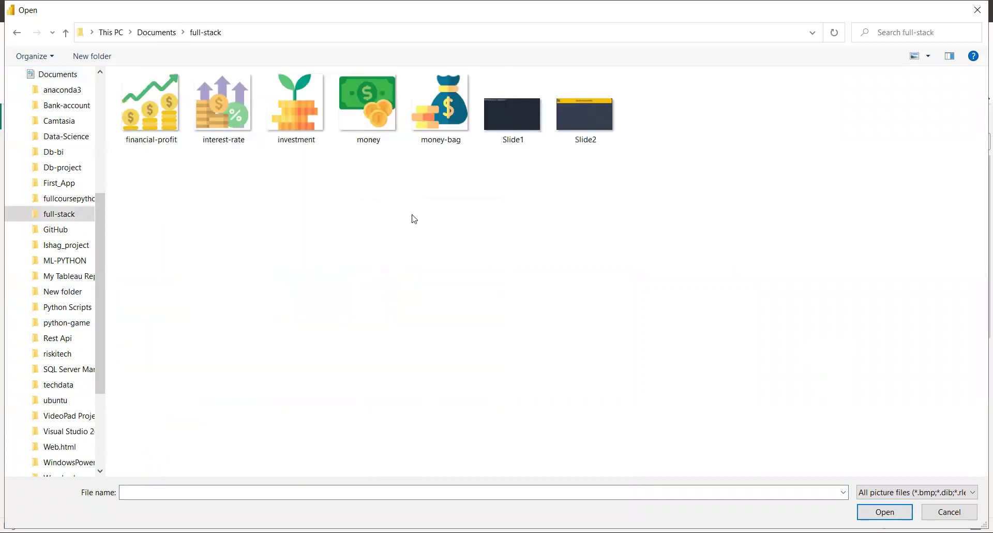
click(523, 120)
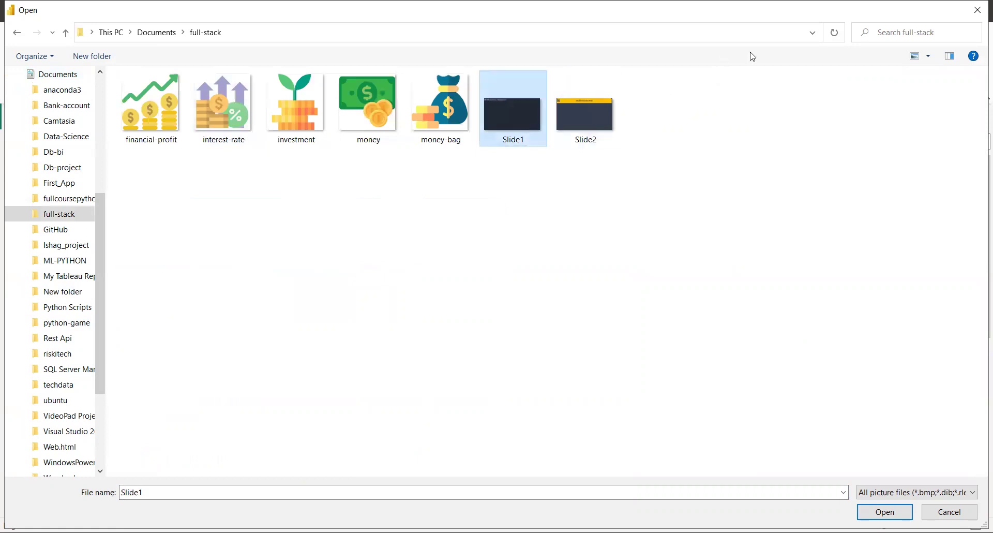
click(884, 513)
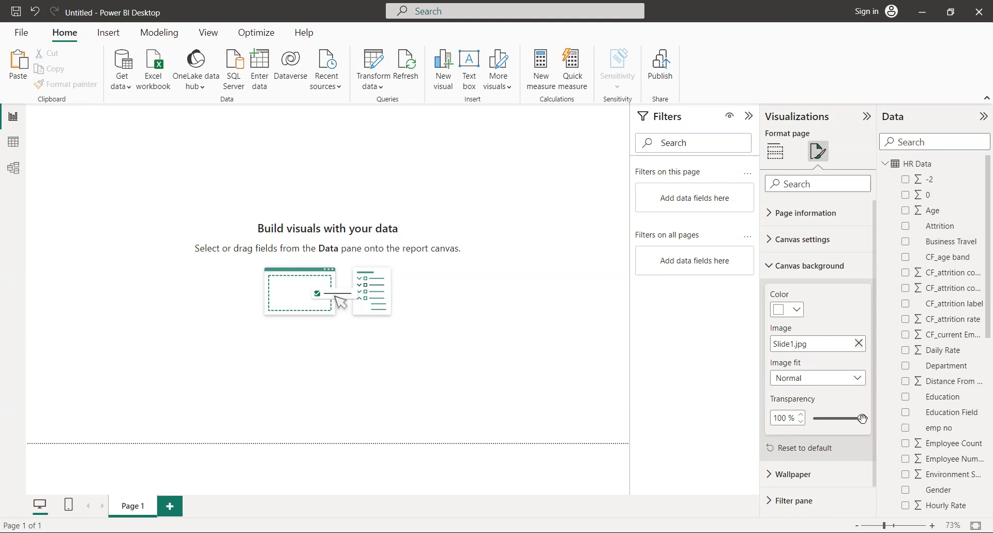
Drag background transparency to 0% so the dark dashboard design shows, then return to Build visual
drag(862, 419, 813, 419)
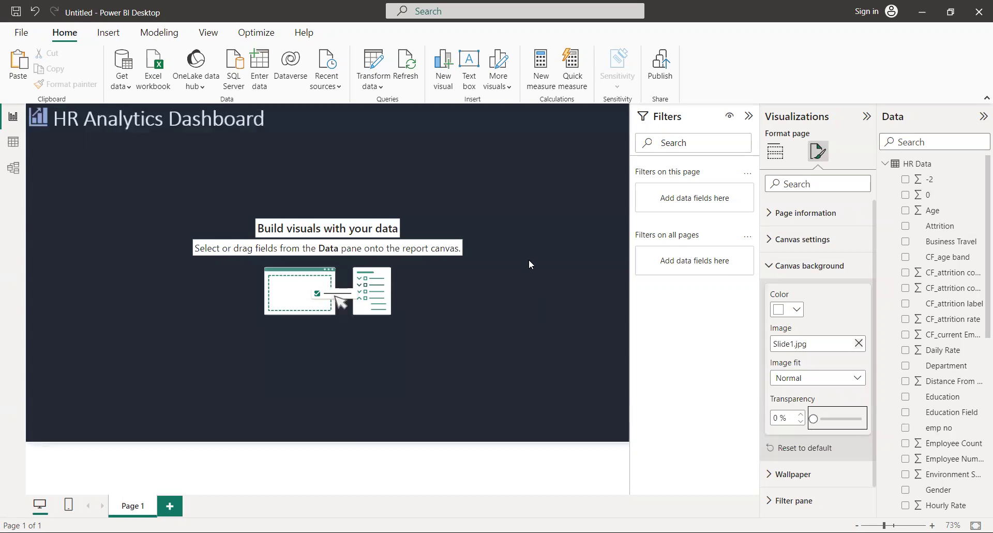
click(529, 260)
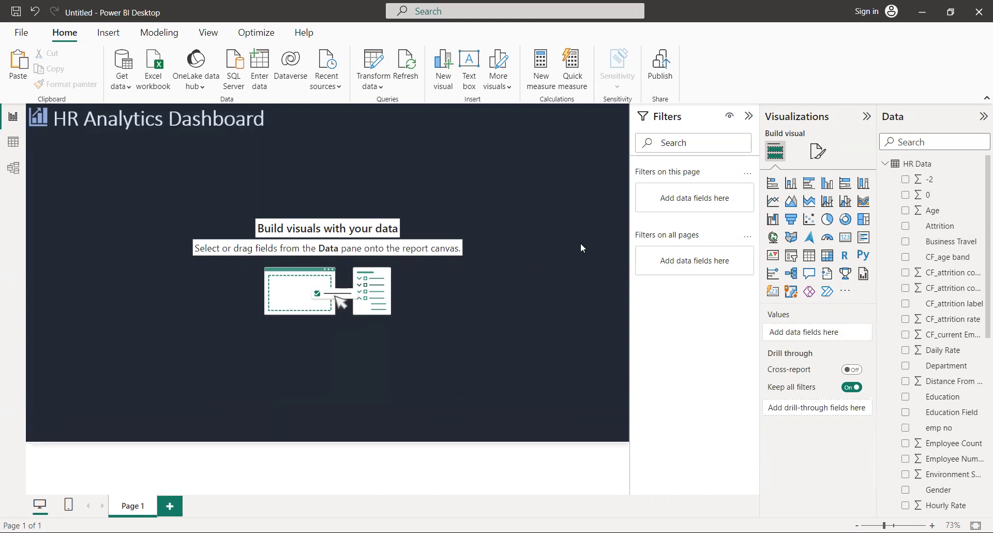
Add a card with Sum of Employee Count (1470) below the title and shrink it
click(847, 239)
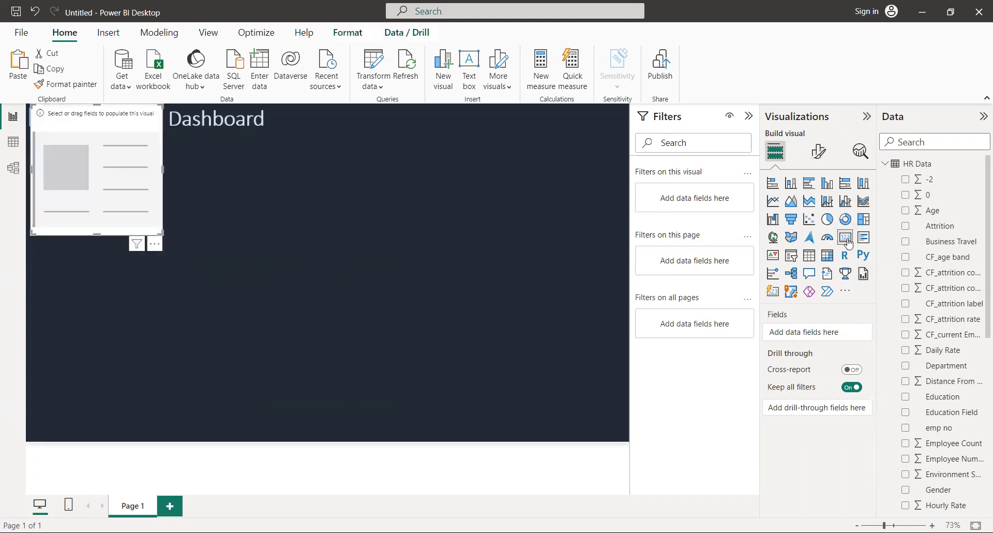
drag(125, 195, 129, 258)
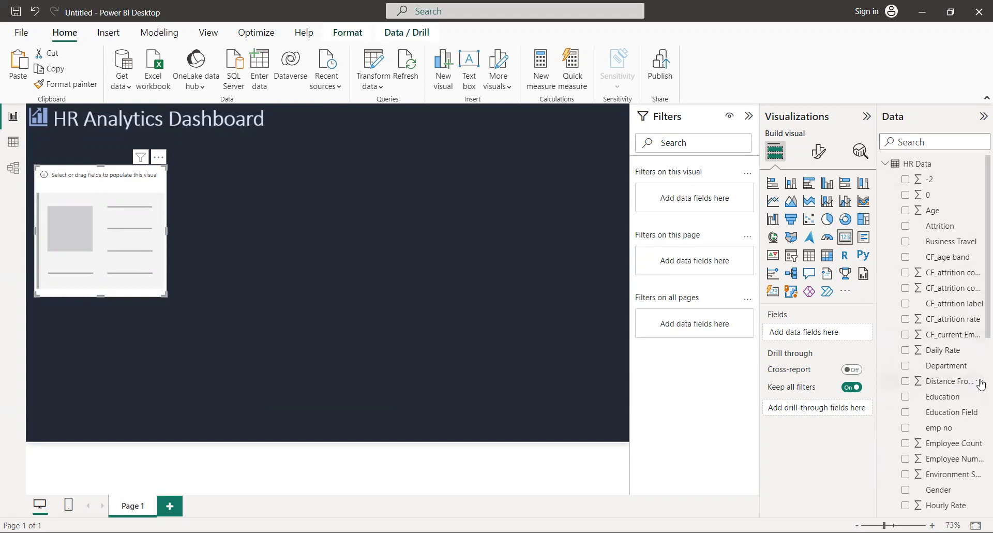
mouse_move(953, 442)
mouse_move(960, 449)
mouse_down()
mouse_move(861, 377)
mouse_move(839, 336)
mouse_up()
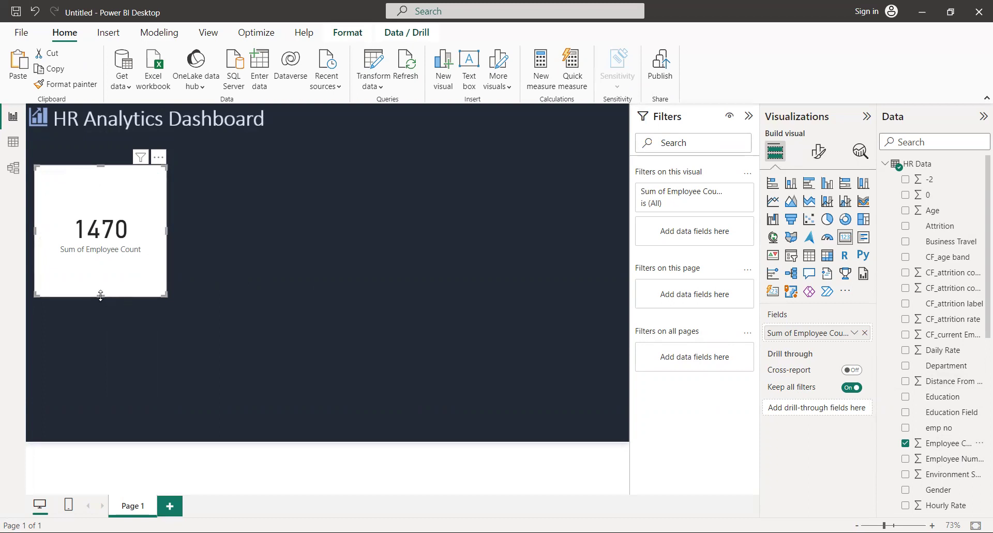
drag(100, 296, 109, 218)
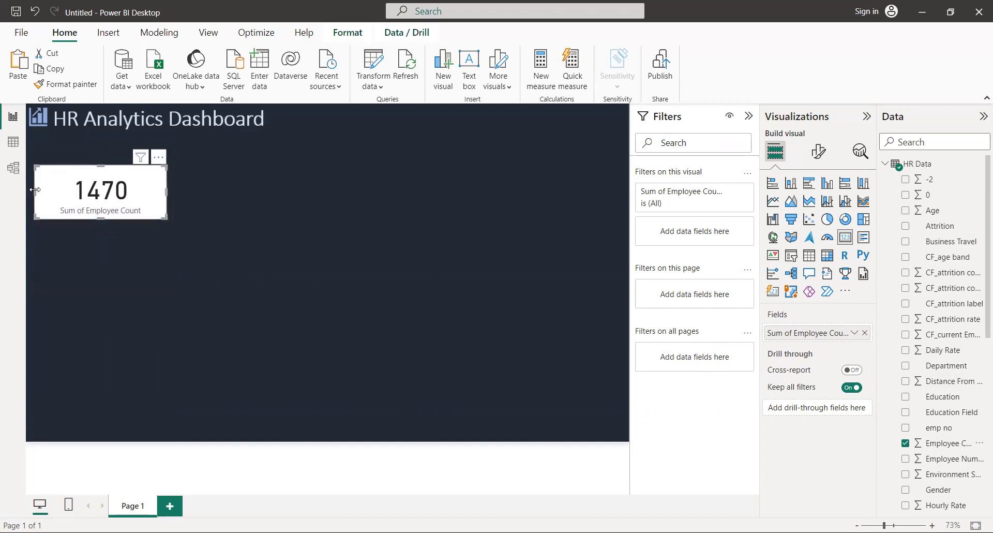
drag(34, 191, 57, 195)
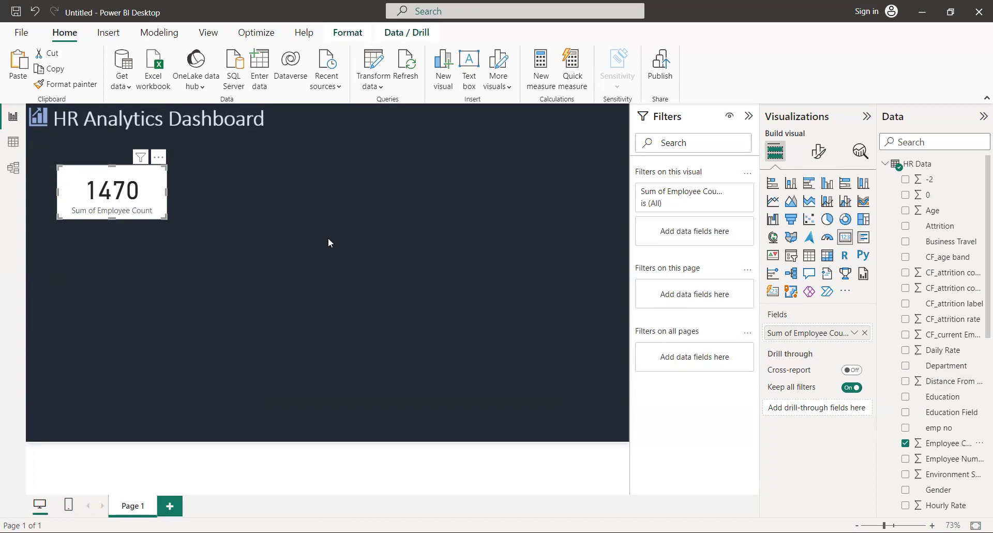
key(Escape)
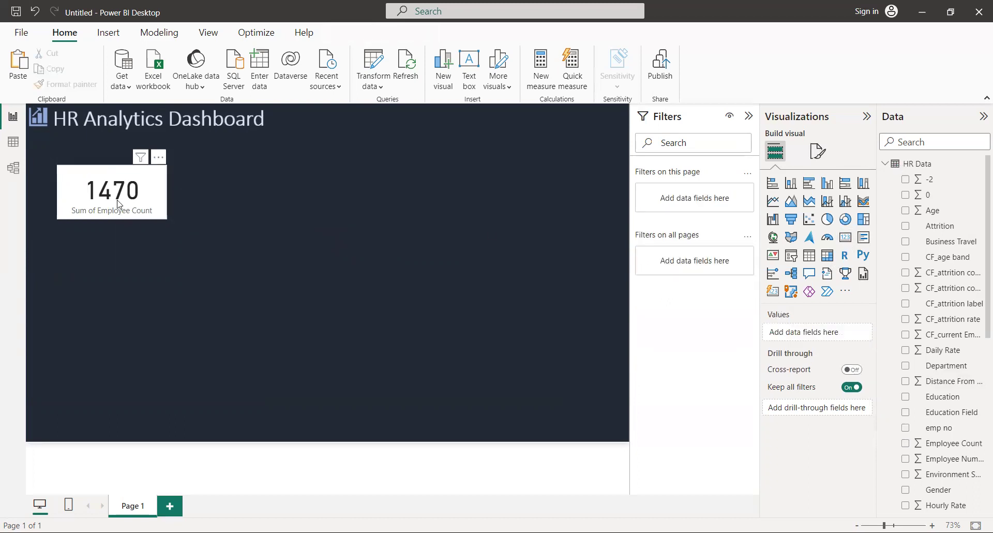
Delete the first card, then add and remove two more trial card visuals
click(161, 160)
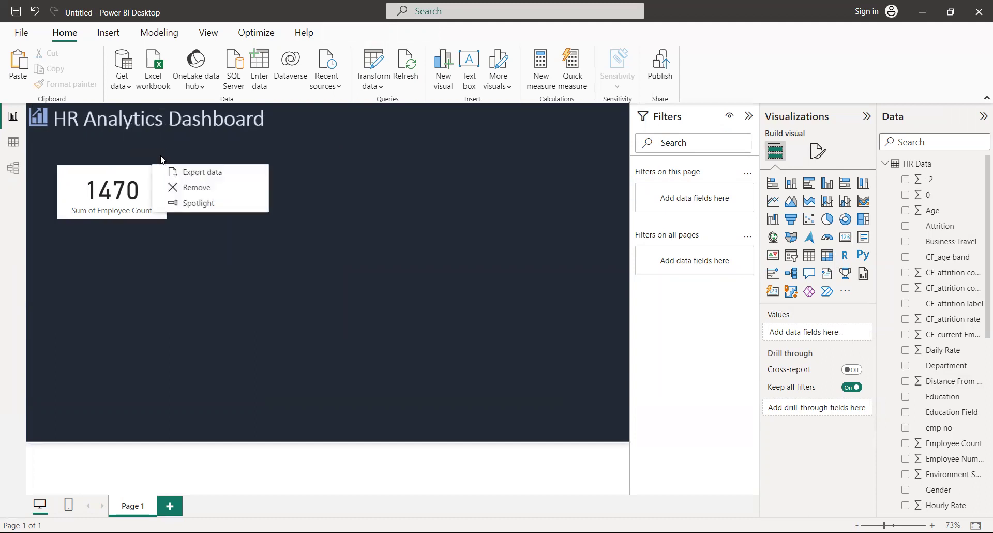
click(216, 194)
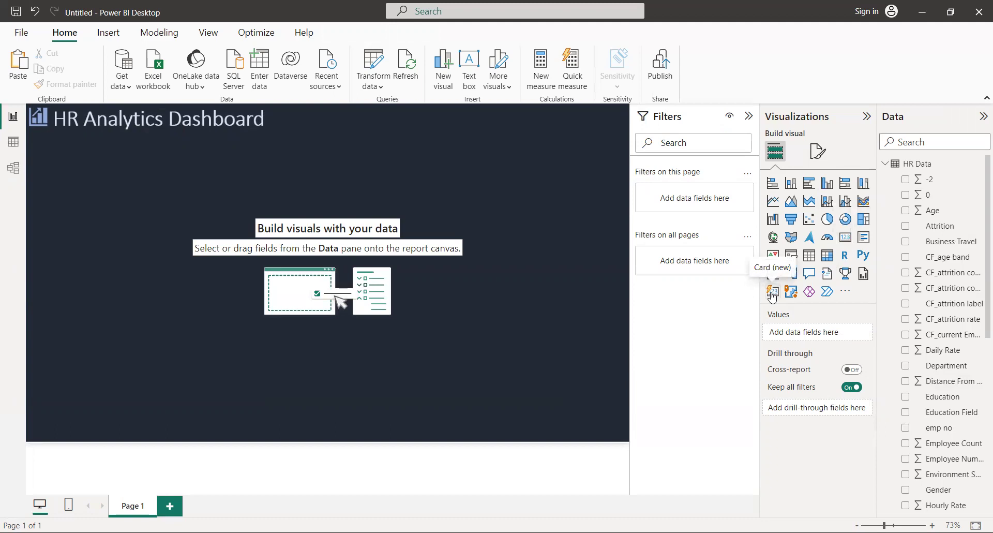
click(772, 293)
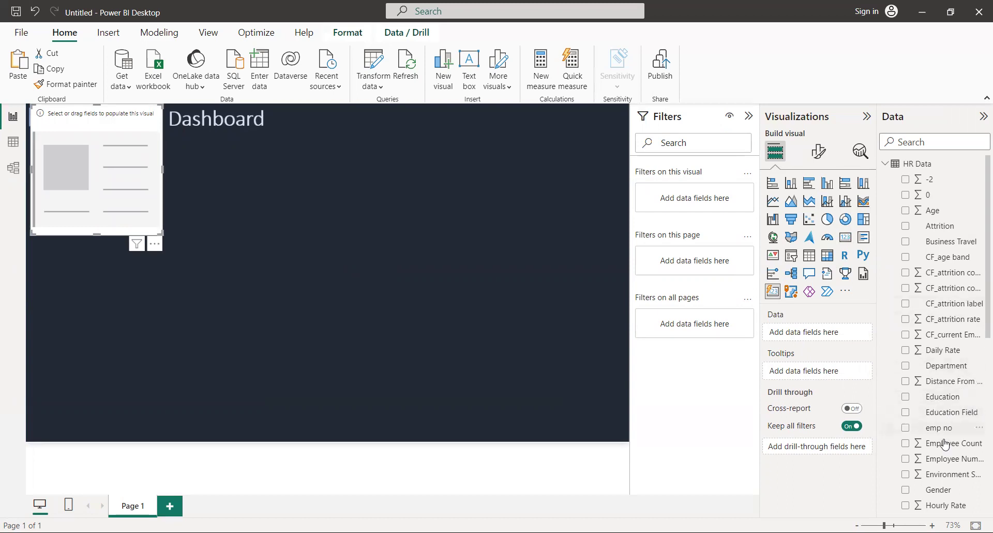
drag(924, 436, 836, 335)
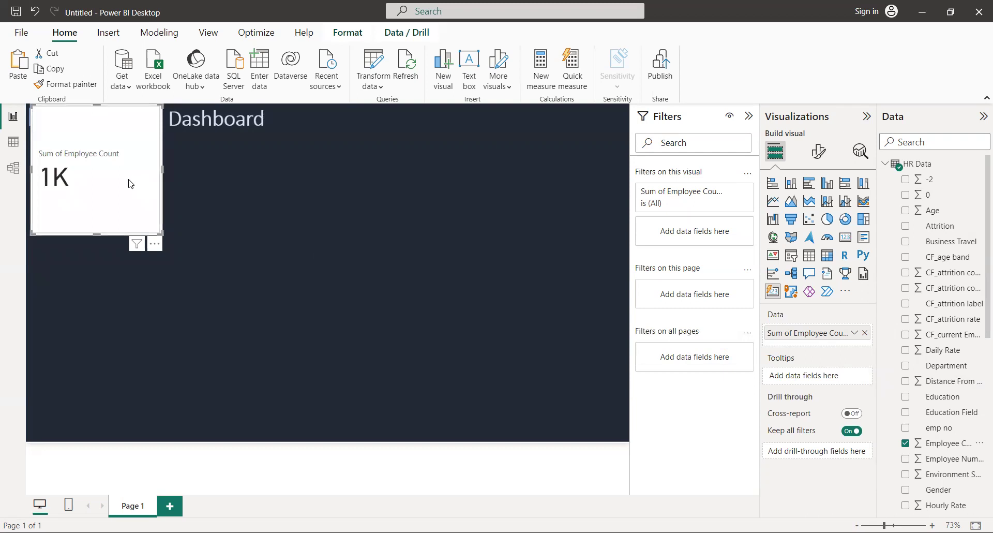
drag(136, 199, 153, 238)
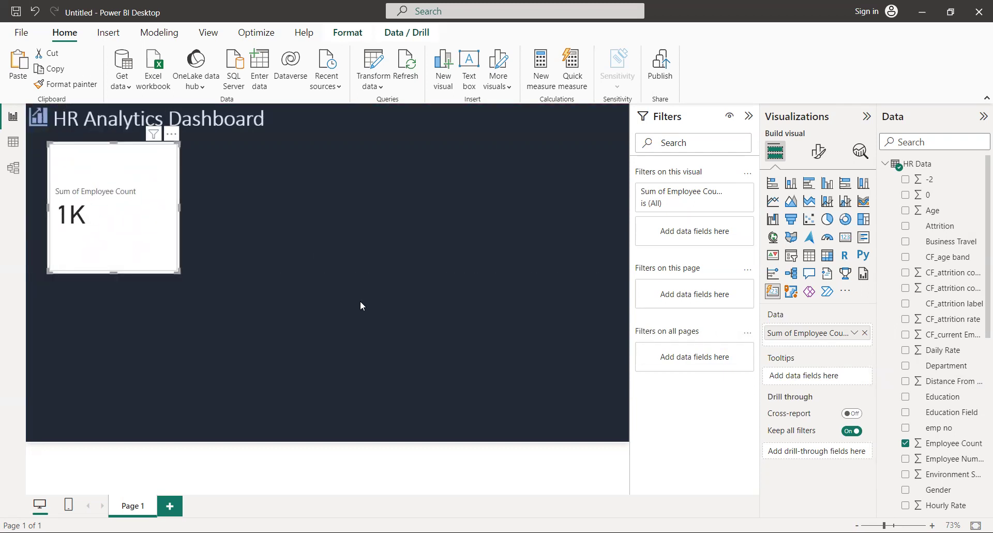
click(172, 135)
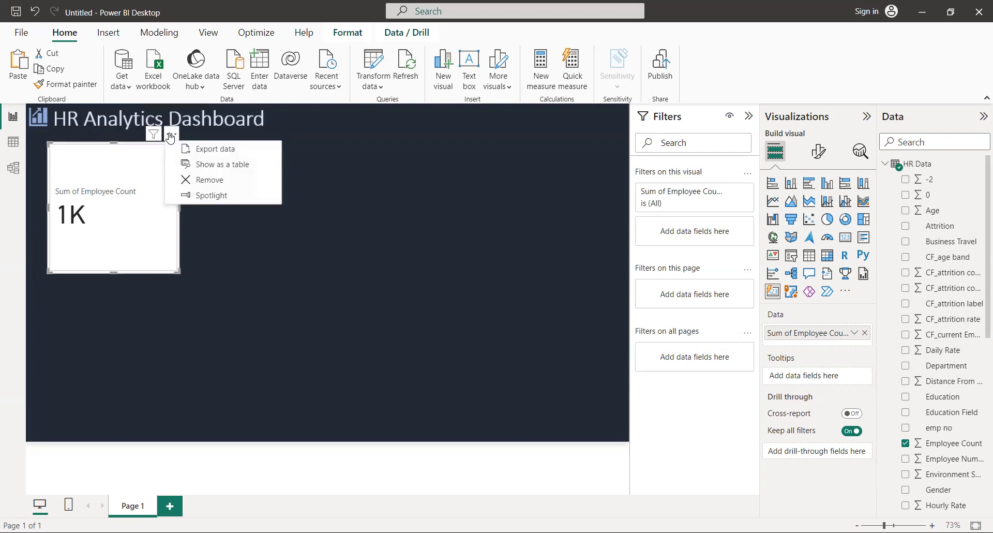
click(210, 181)
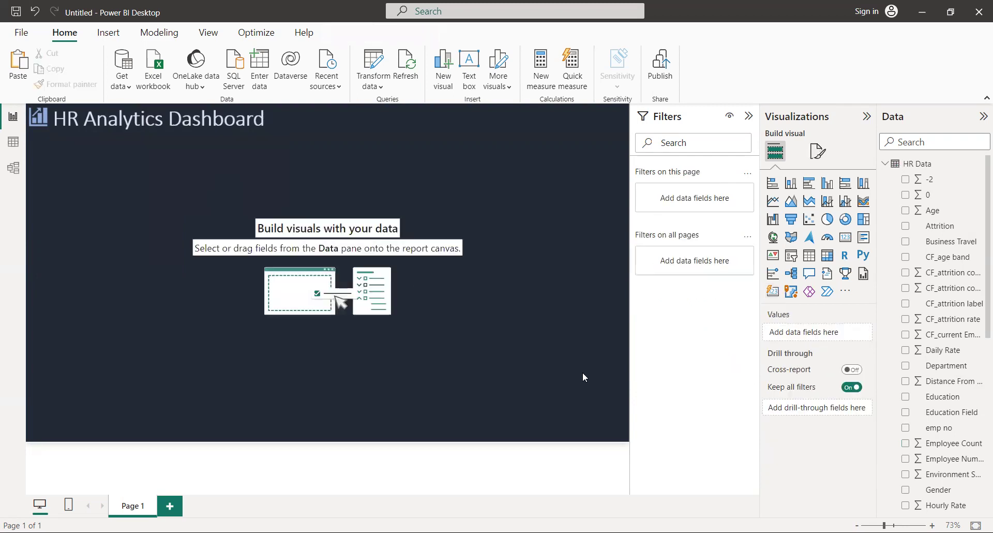
click(845, 237)
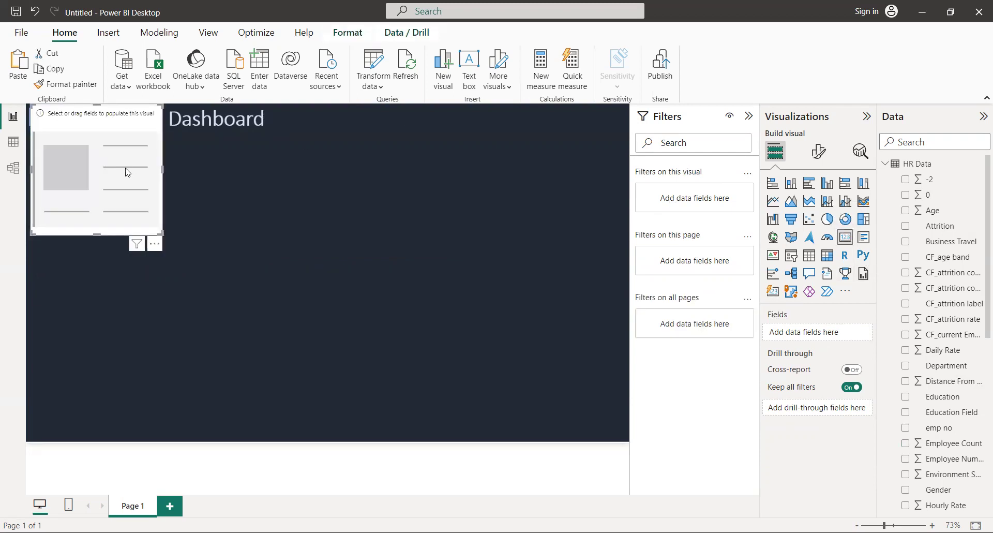
click(155, 243)
click(186, 264)
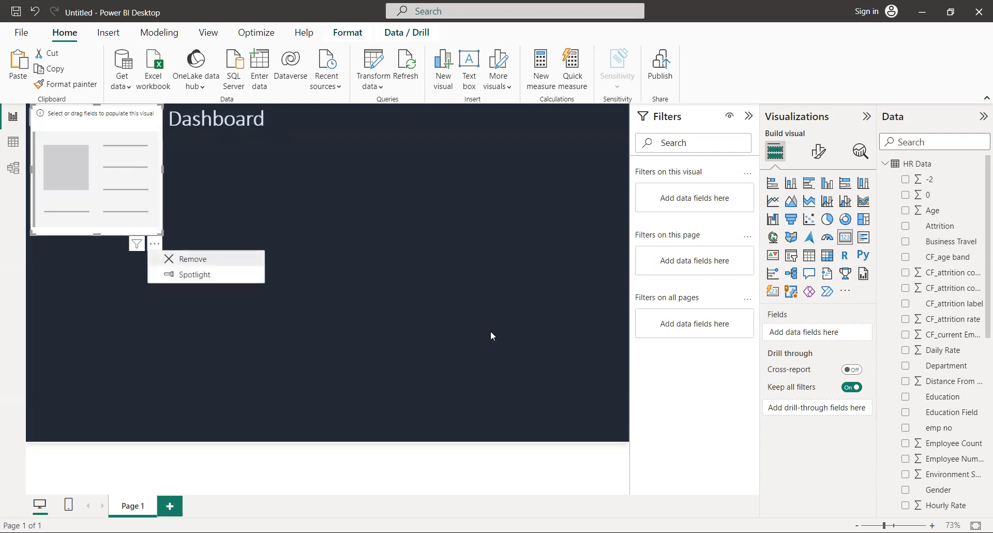
Build a resized new-style Employee Count card below the title, then remove the 1K card
click(775, 293)
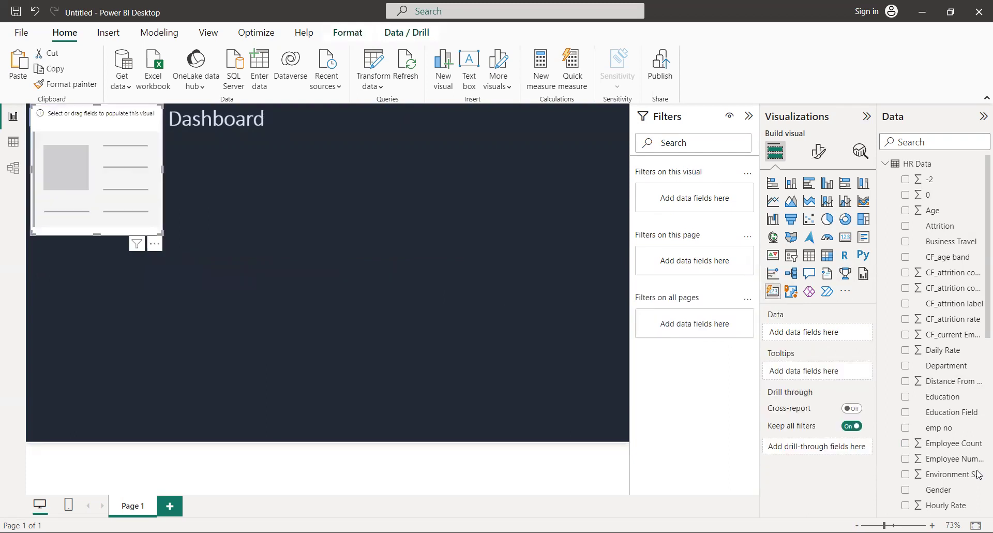
drag(969, 450, 856, 337)
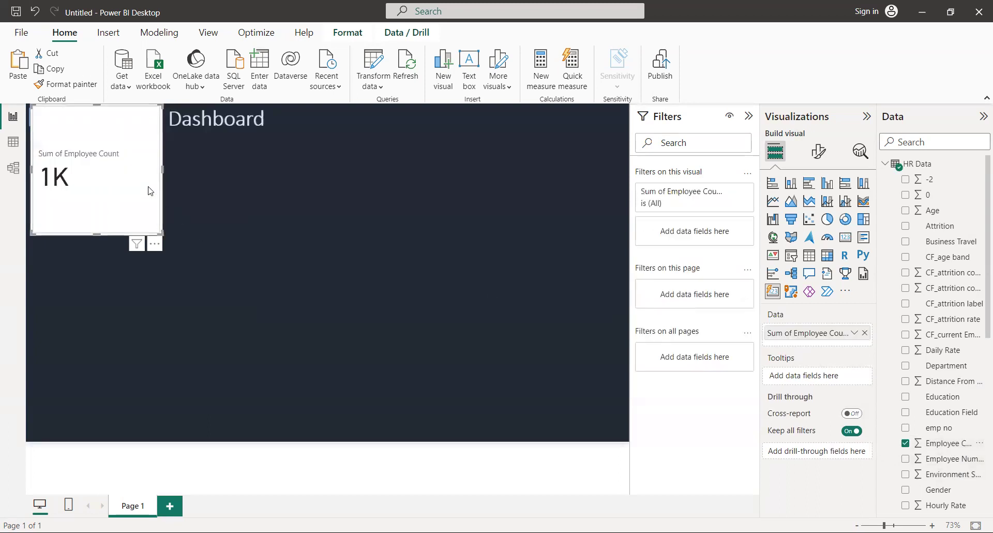
drag(132, 187, 141, 228)
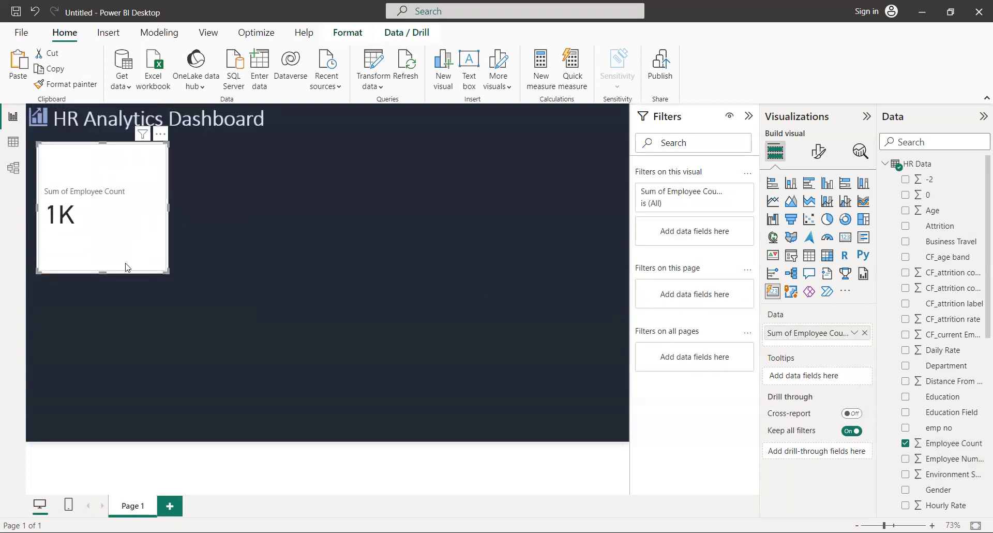
drag(104, 270, 104, 199)
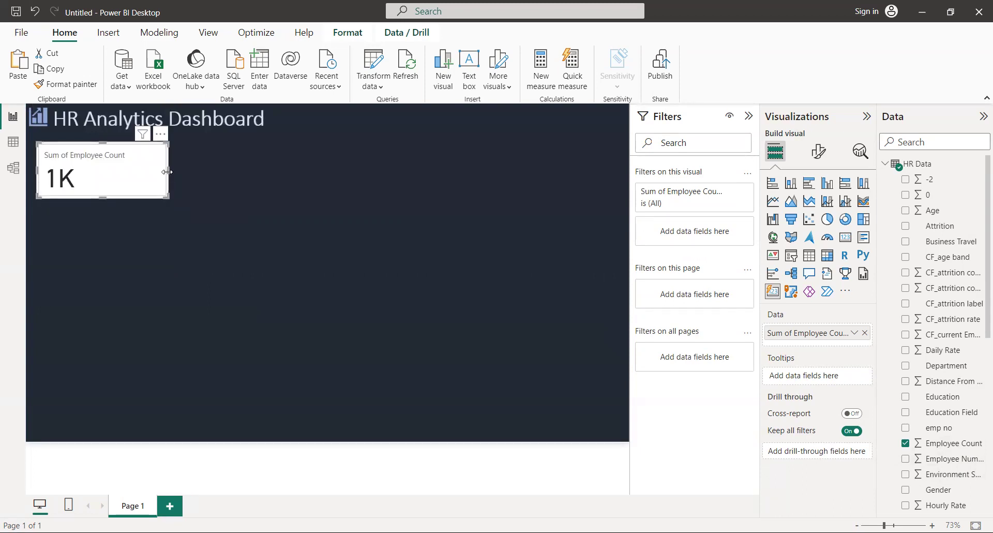
drag(166, 172, 140, 180)
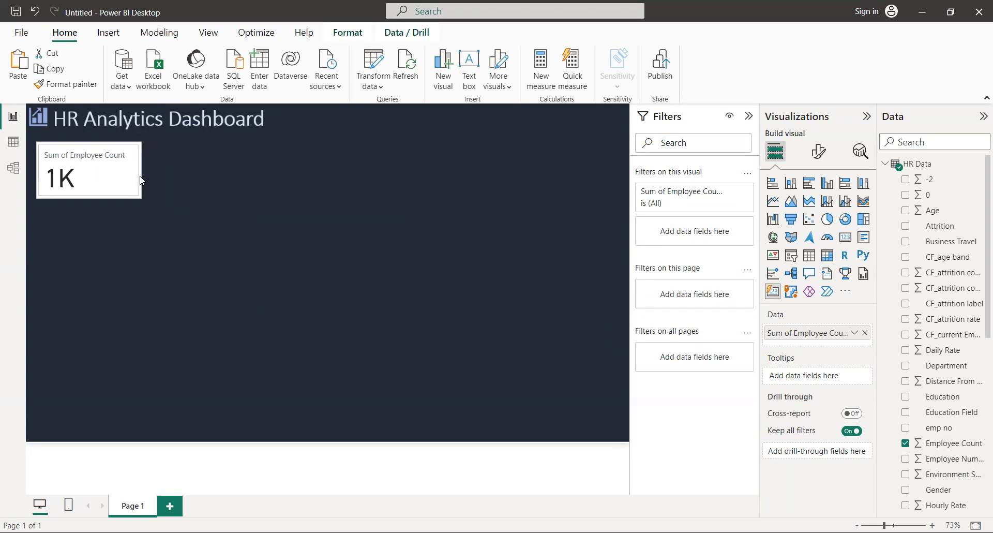
drag(142, 179, 146, 181)
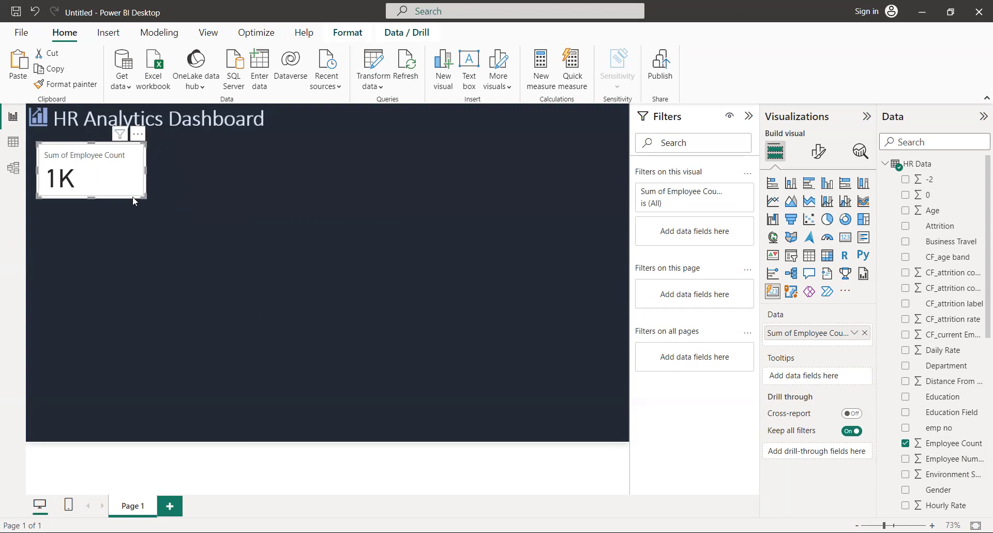
click(138, 135)
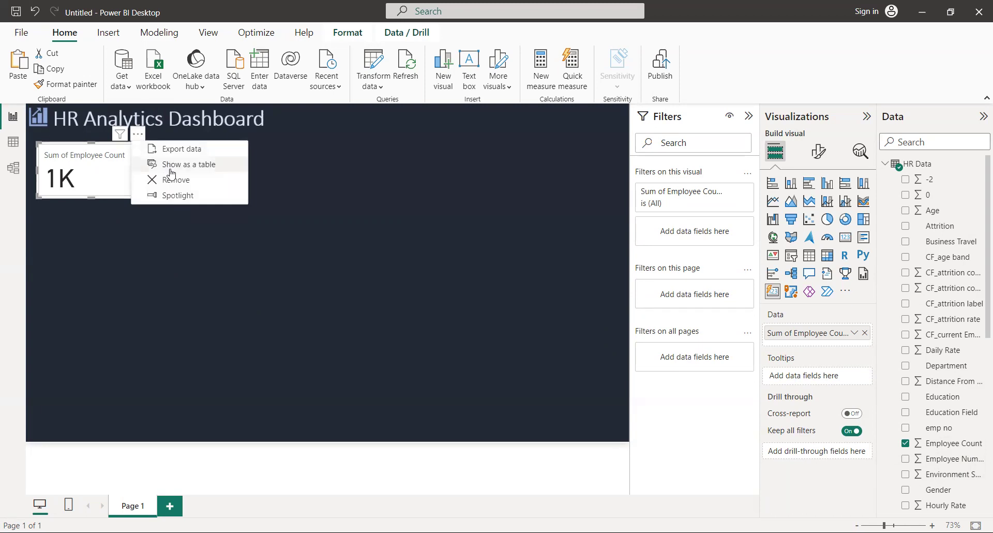
click(175, 189)
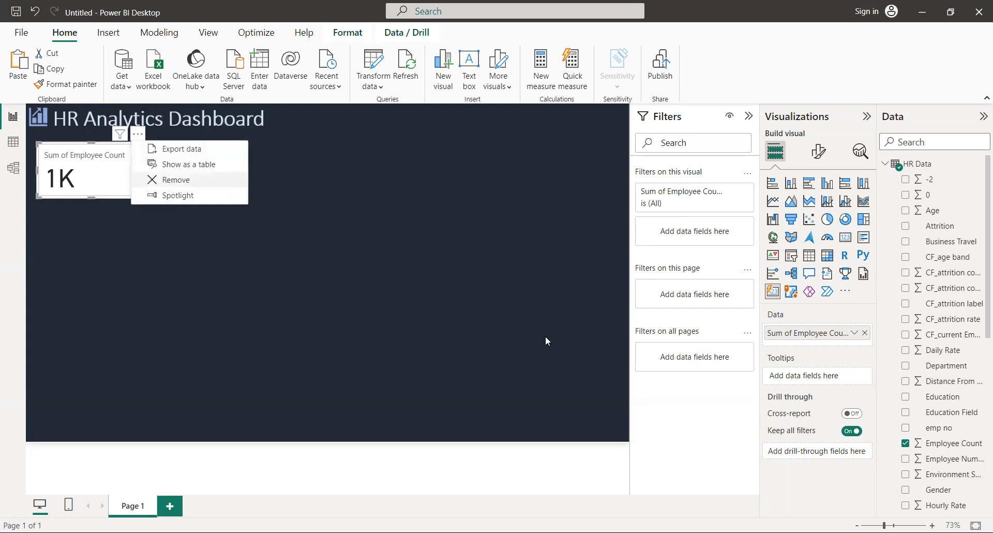
Add a card with Employee Count (1470), move it below the title and shrink it compact
click(843, 239)
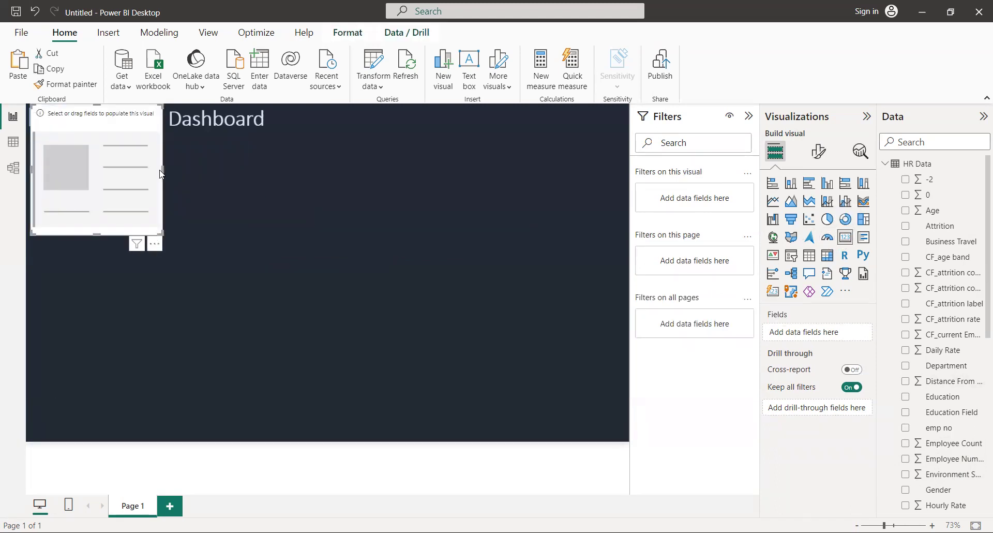
mouse_move(948, 443)
mouse_move(970, 450)
mouse_down()
mouse_move(938, 446)
mouse_move(880, 332)
mouse_move(757, 337)
mouse_up()
drag(941, 449, 833, 334)
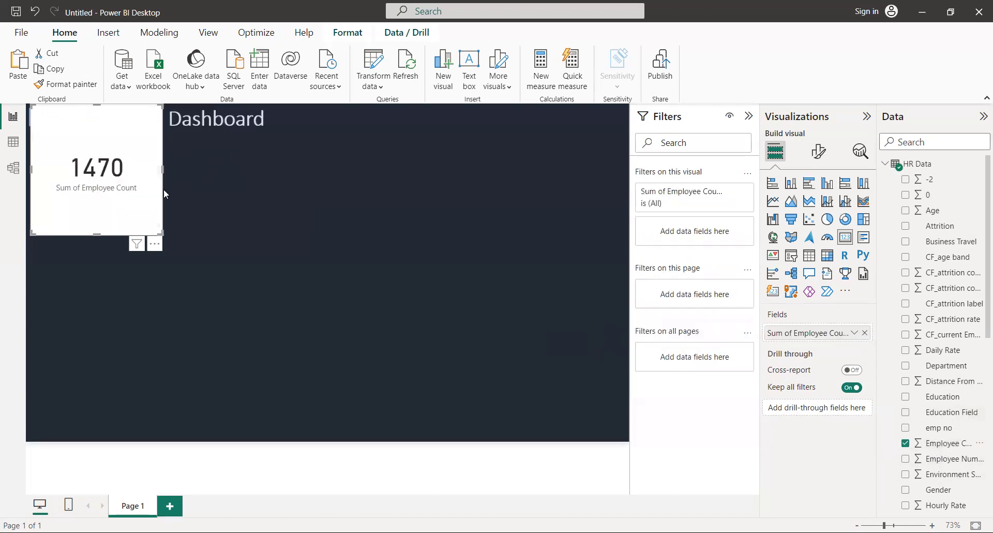
drag(133, 147, 154, 241)
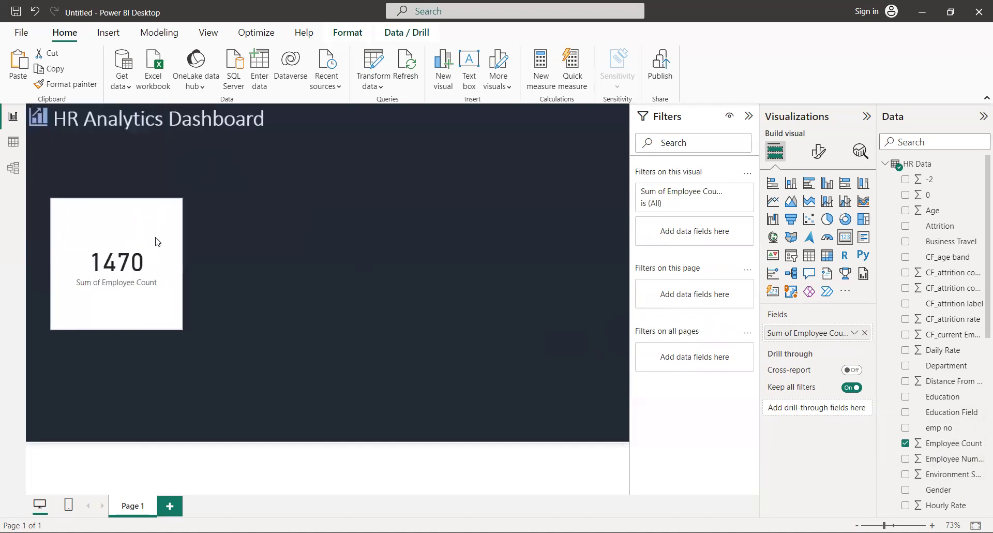
drag(123, 330, 124, 259)
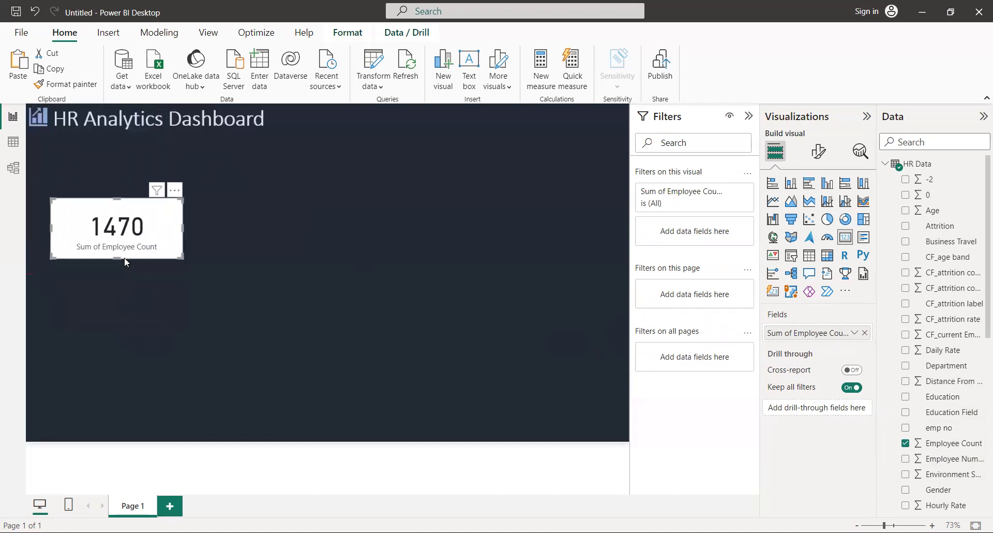
mouse_move(51, 229)
mouse_down()
mouse_move(102, 243)
mouse_move(75, 239)
mouse_up()
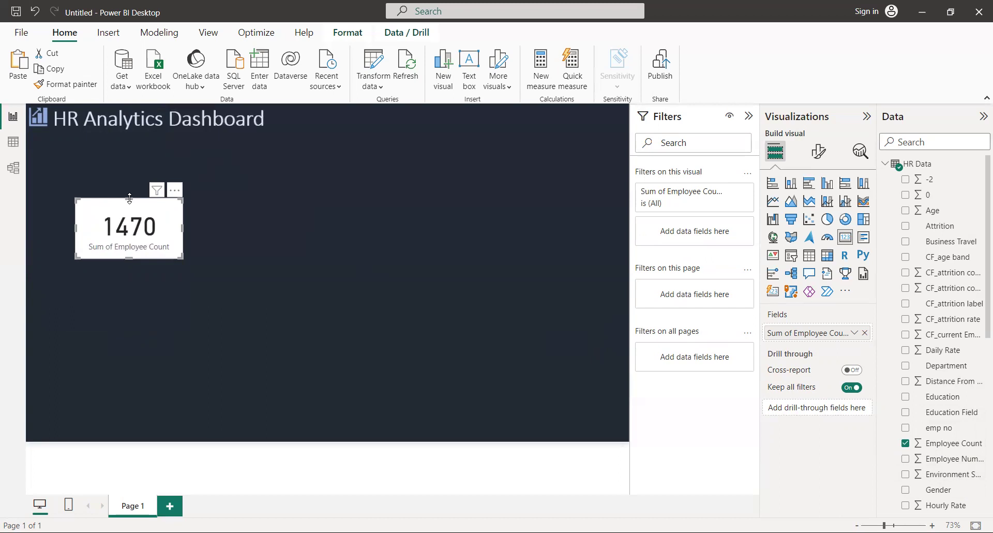
drag(129, 198, 130, 207)
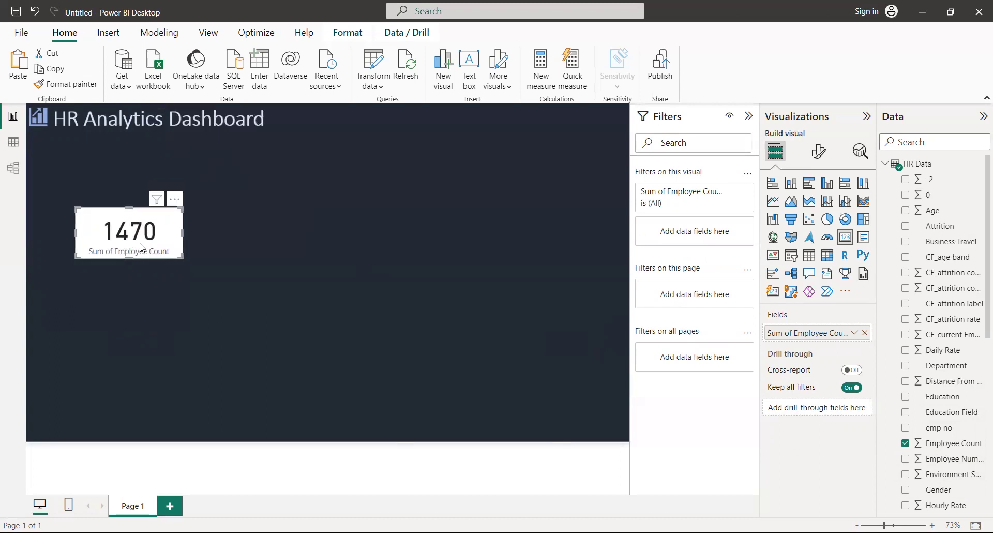
Turn off the card's Effects background to make it transparent
click(818, 151)
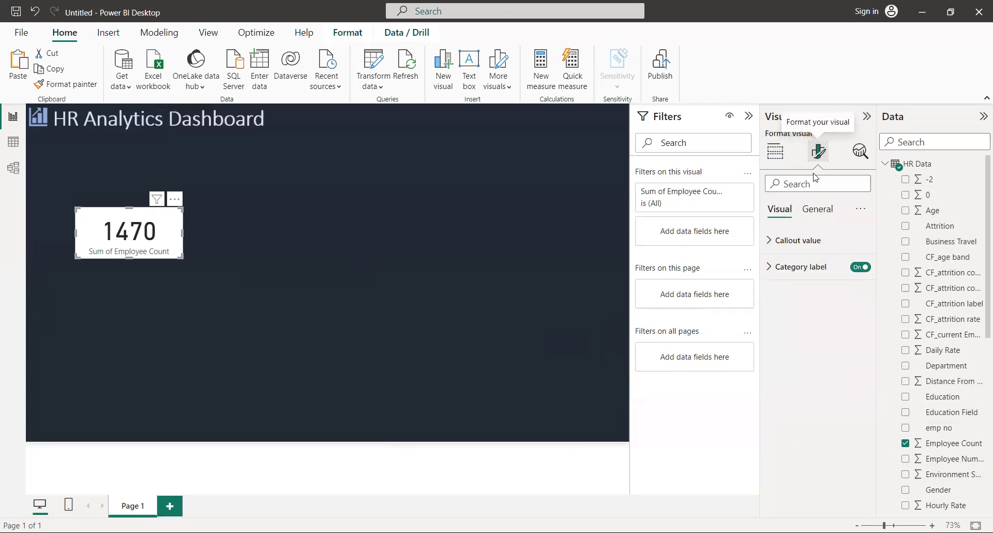
click(822, 213)
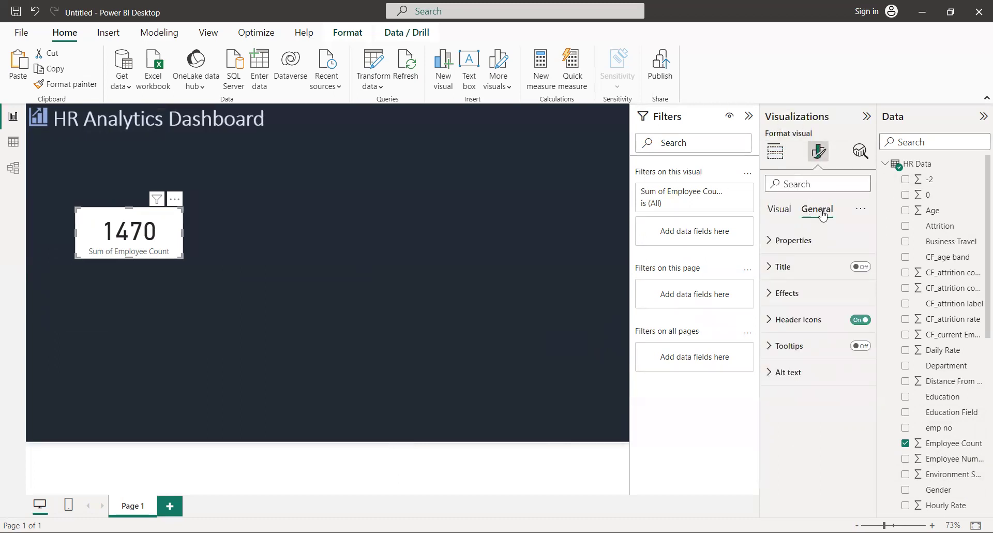
click(826, 295)
click(861, 329)
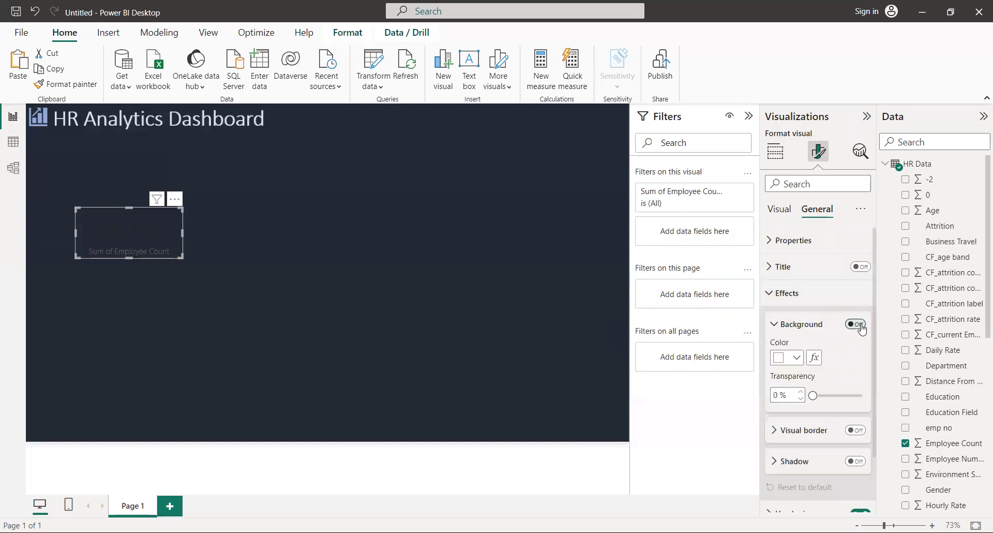
Turn on the card title and enter 'OverAll' as its text
click(819, 268)
click(861, 267)
click(792, 298)
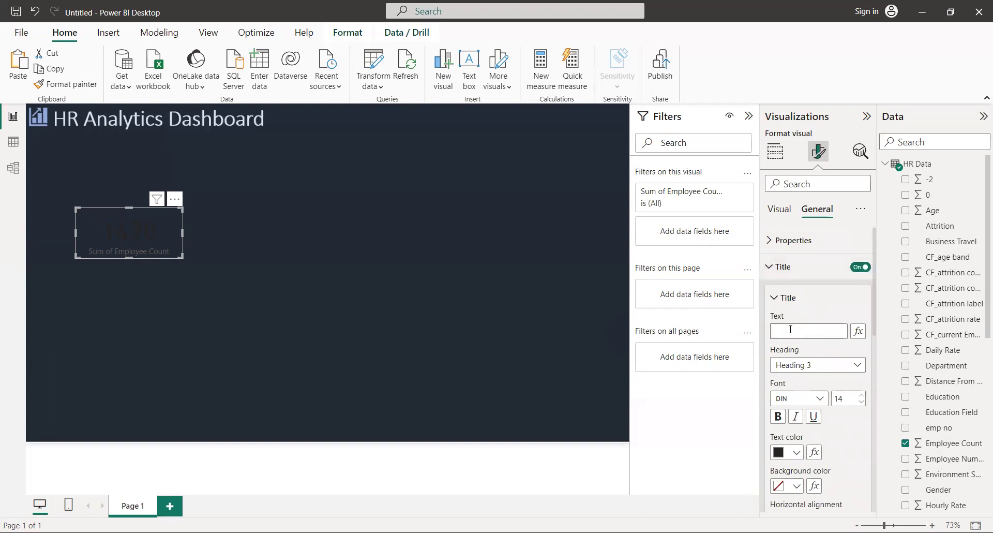
text(o)
key(BackSpace)
text(verAll)
Set the OverAll title font to Segoe UI and its colour to light grey
click(821, 399)
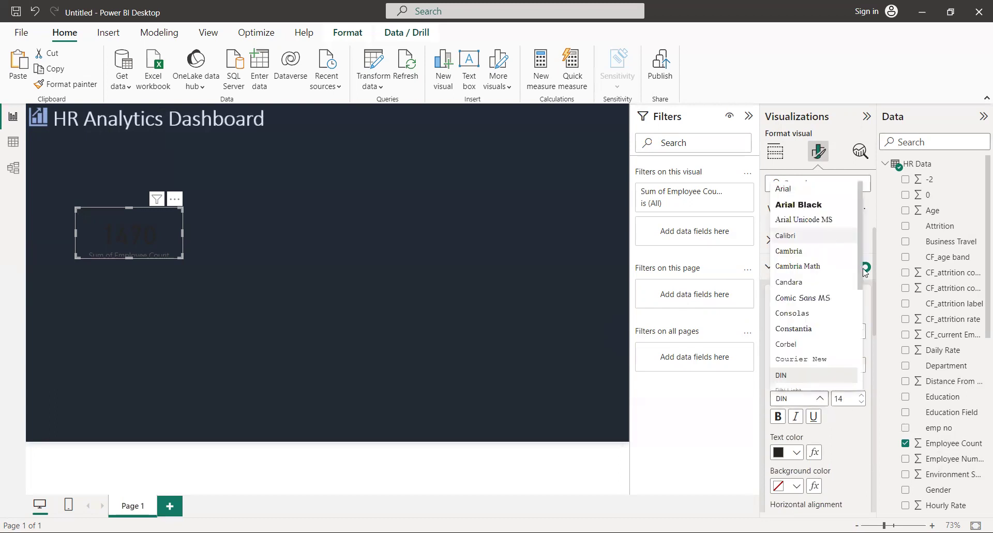
click(860, 318)
scroll(809, 291, down, 3)
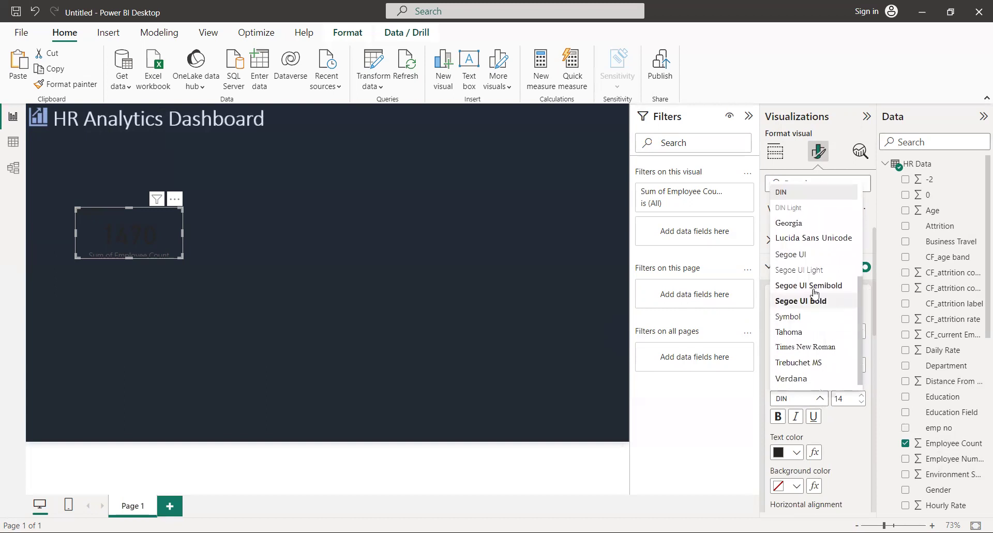
click(809, 286)
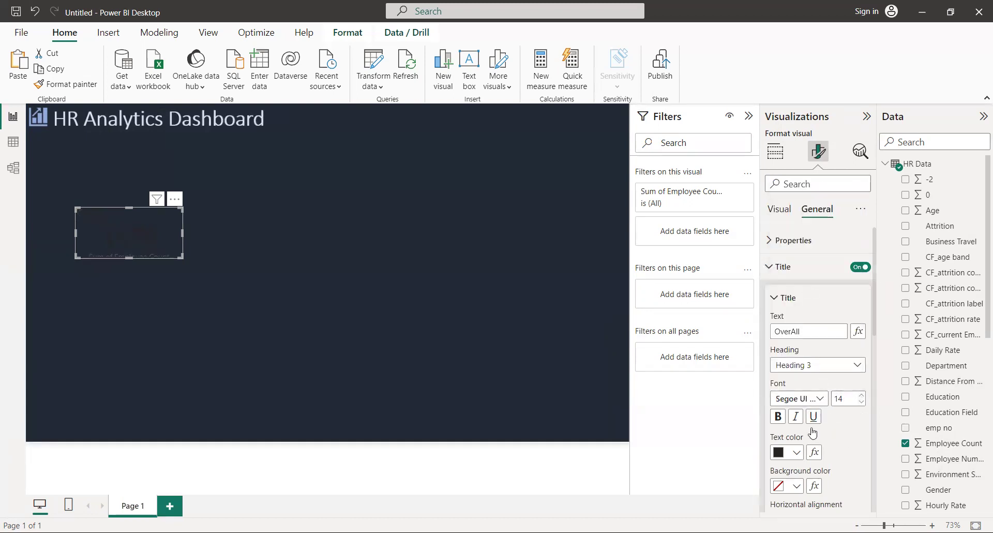
click(783, 454)
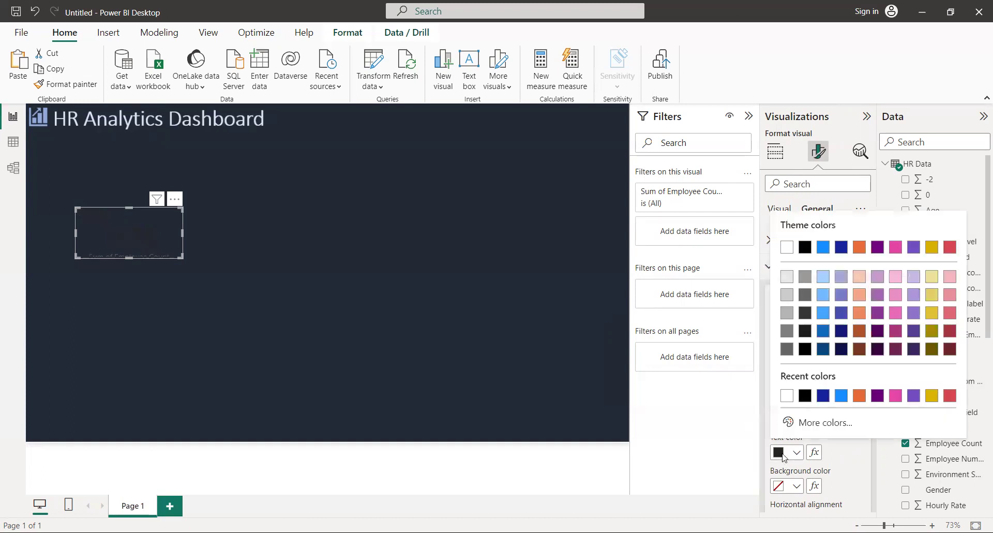
click(787, 277)
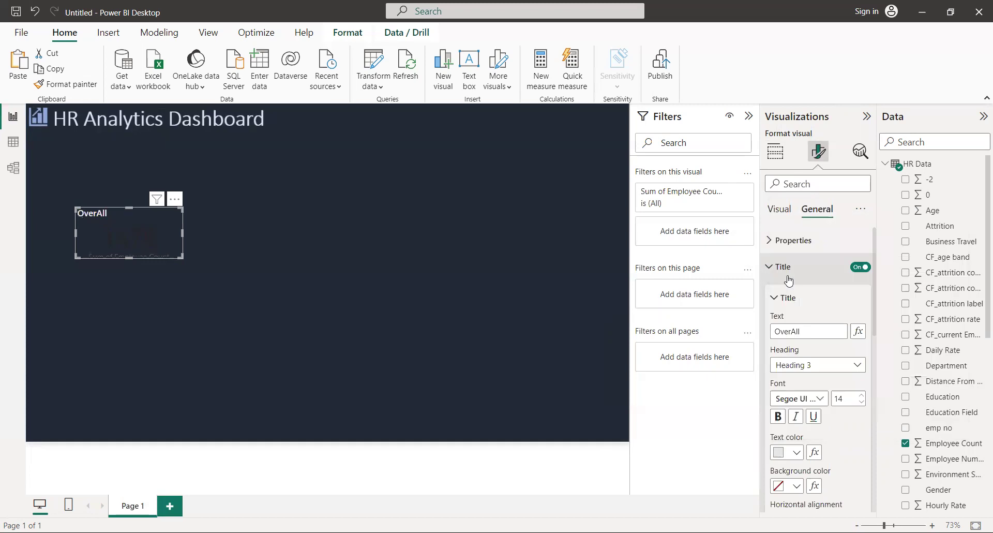
click(797, 454)
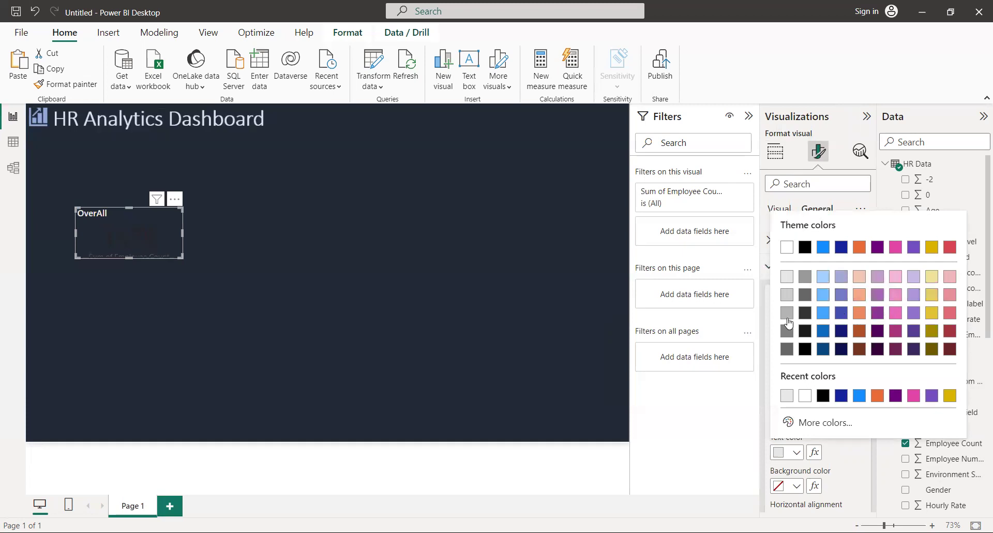
click(786, 279)
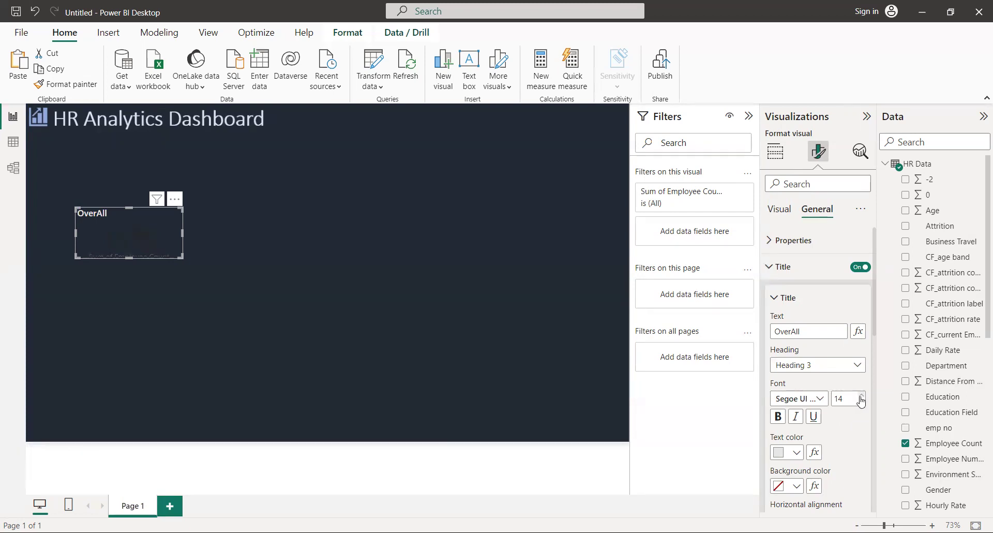
Keep the title font size at 14 and align the OverAll title left
click(861, 396)
click(861, 396)
click(861, 402)
click(861, 402)
click(863, 403)
scroll(872, 512, down, 4)
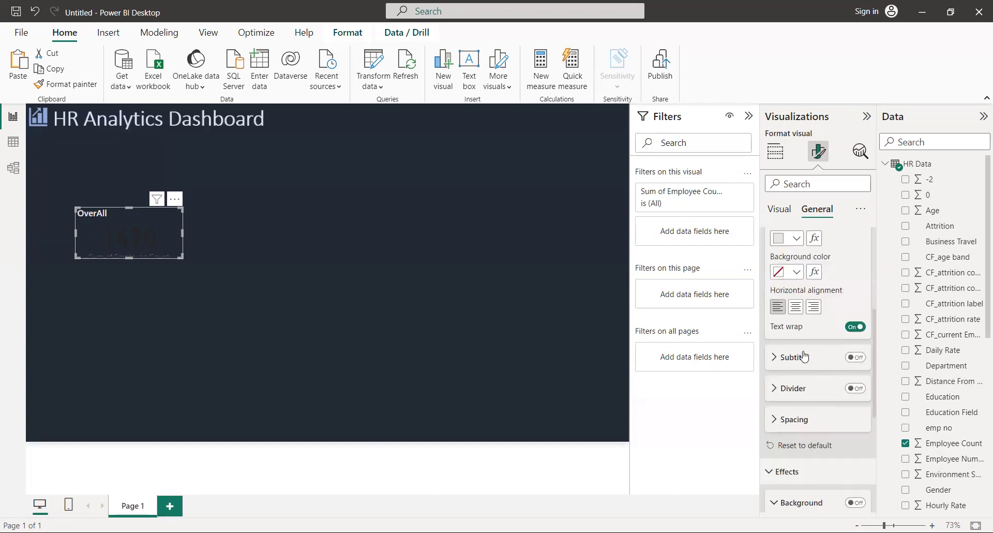
click(796, 307)
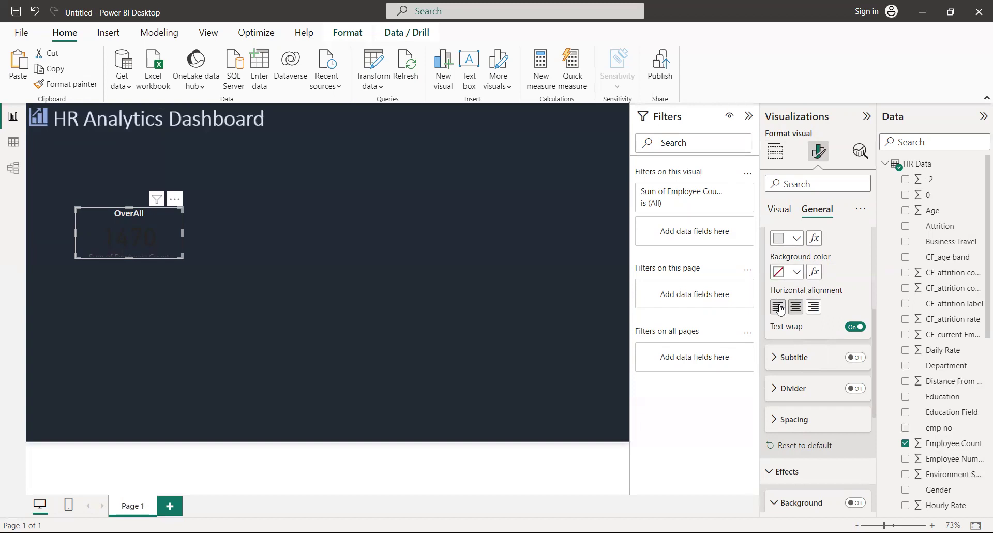
click(778, 314)
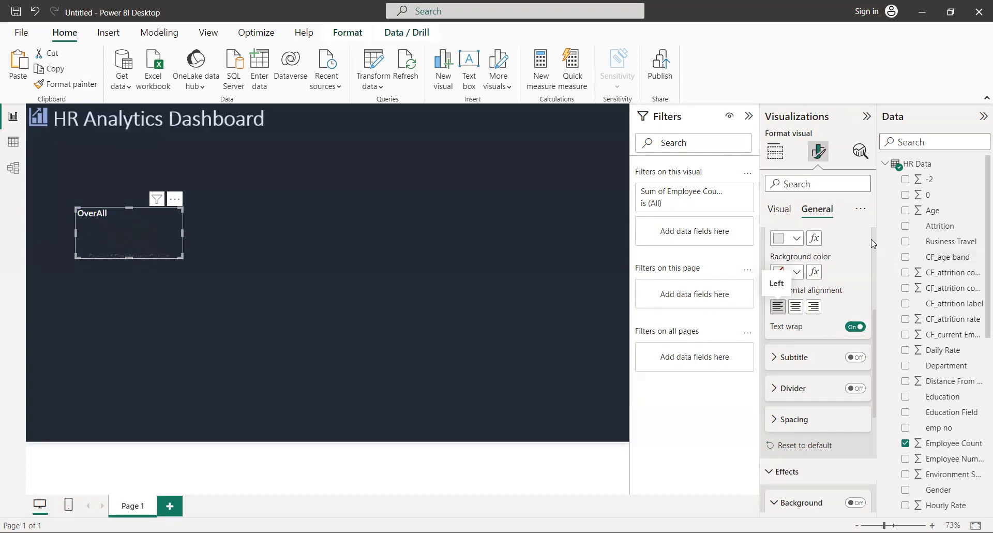
scroll(873, 232, up, 5)
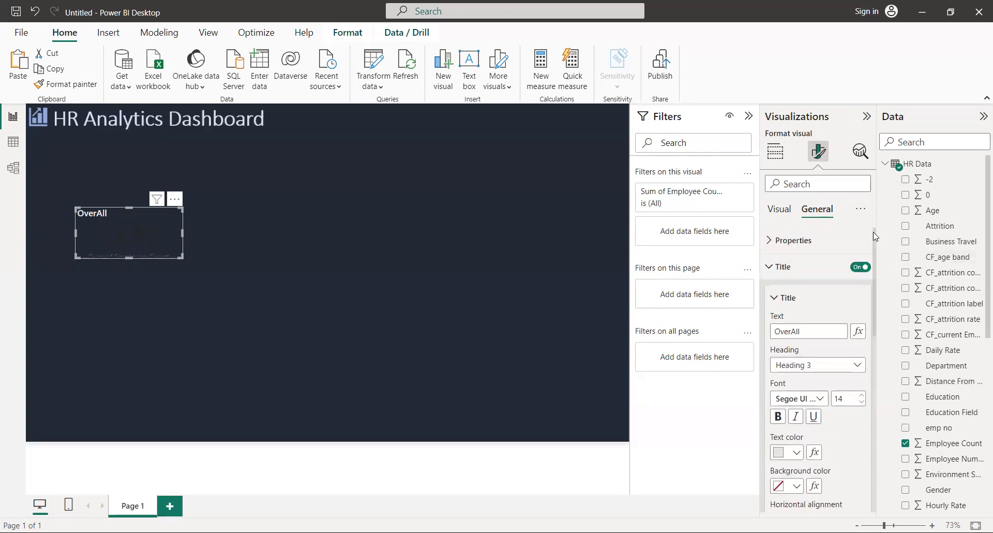
Enter Width 240 and Height 110 in the card's Properties > Size settings
click(770, 242)
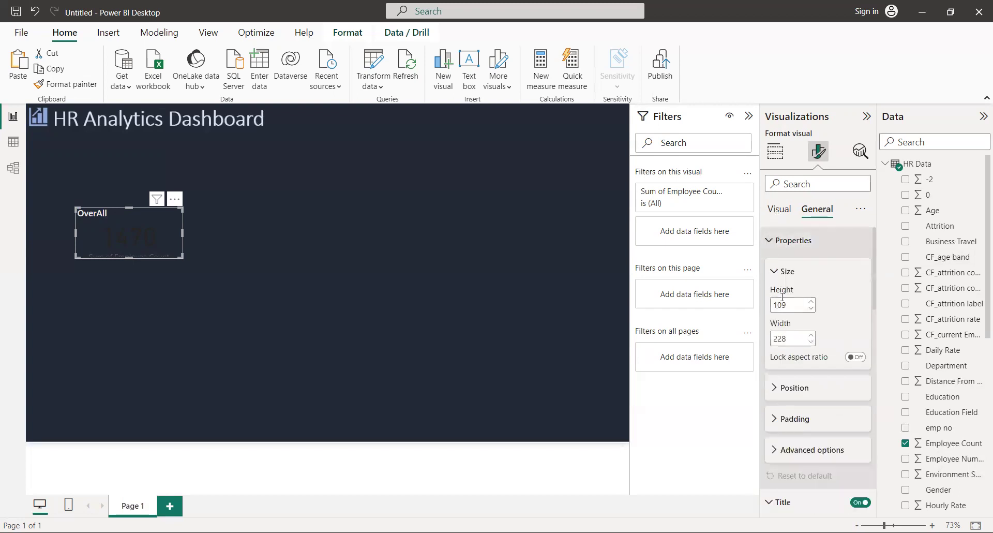
double_click(792, 341)
click(793, 341)
key(BackSpace)
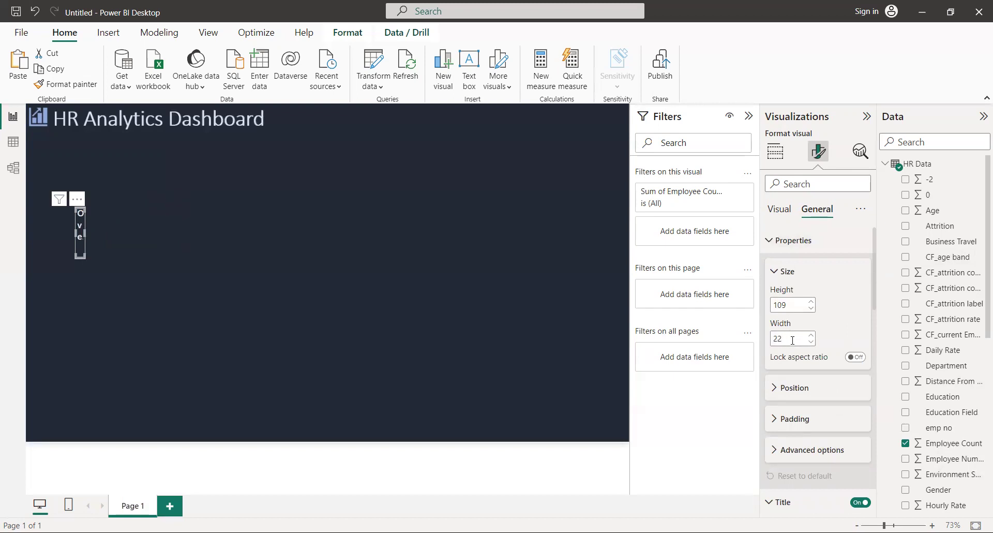
key(BackSpace)
text(40)
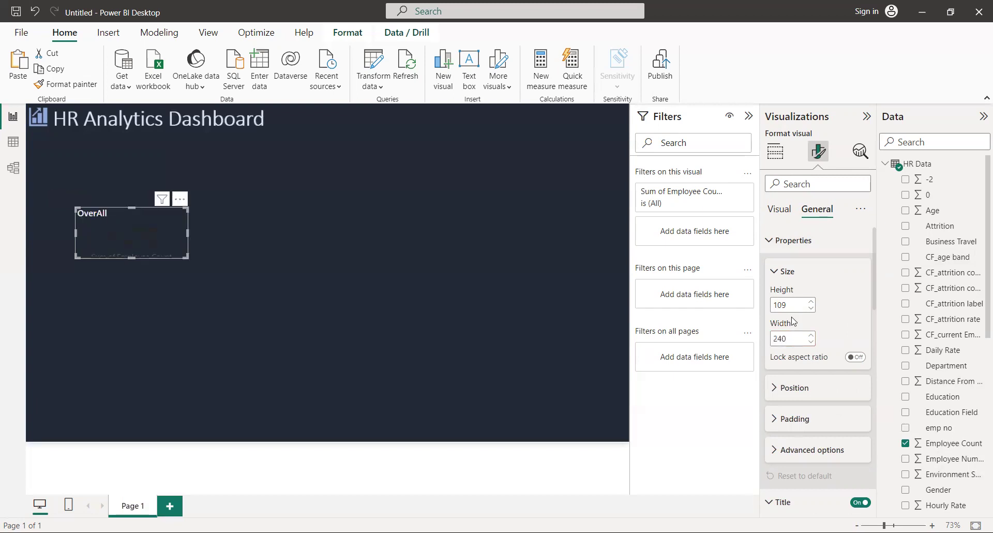
click(791, 305)
key(BackSpace)
text(110)
Reselect the OverAll card and make its callout value light grey (White 10% darker)
click(569, 312)
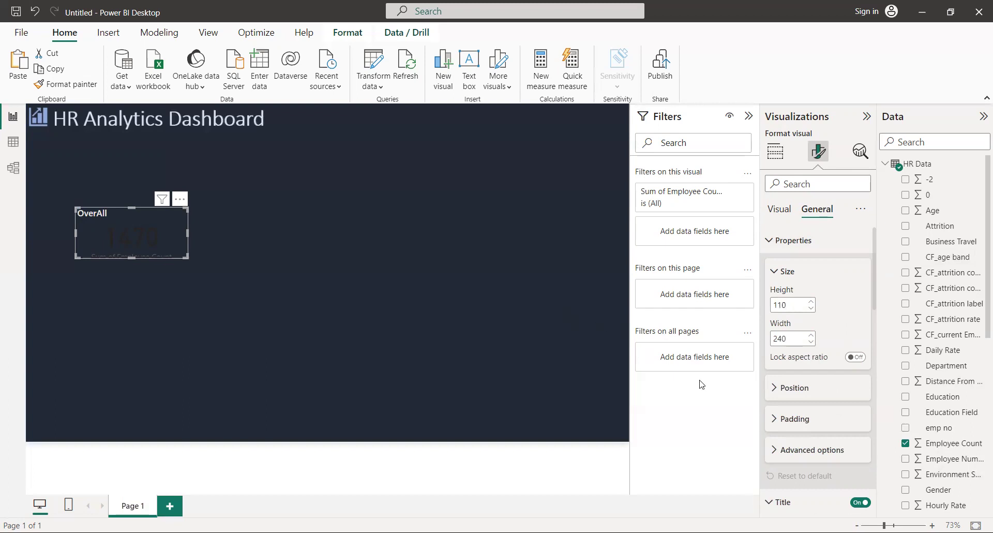
click(147, 235)
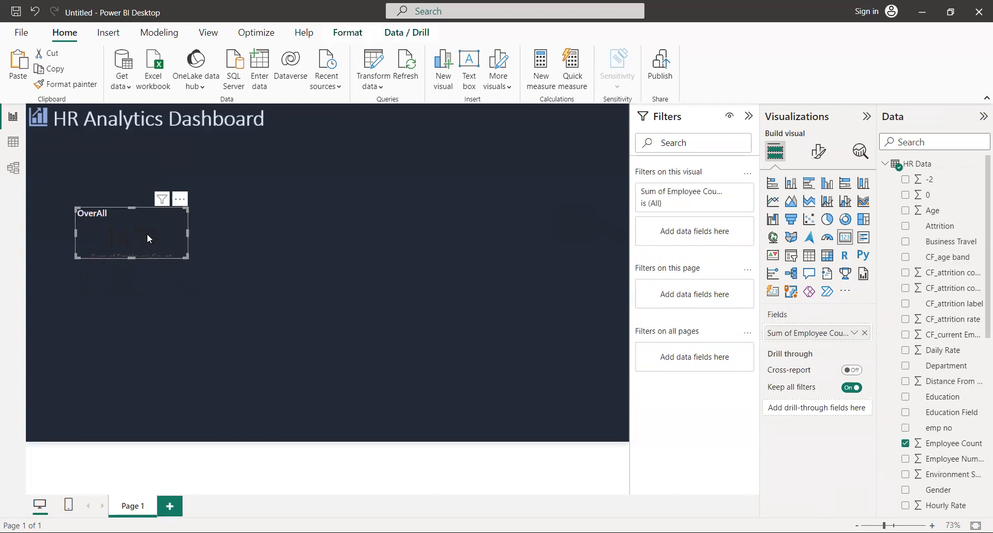
click(819, 150)
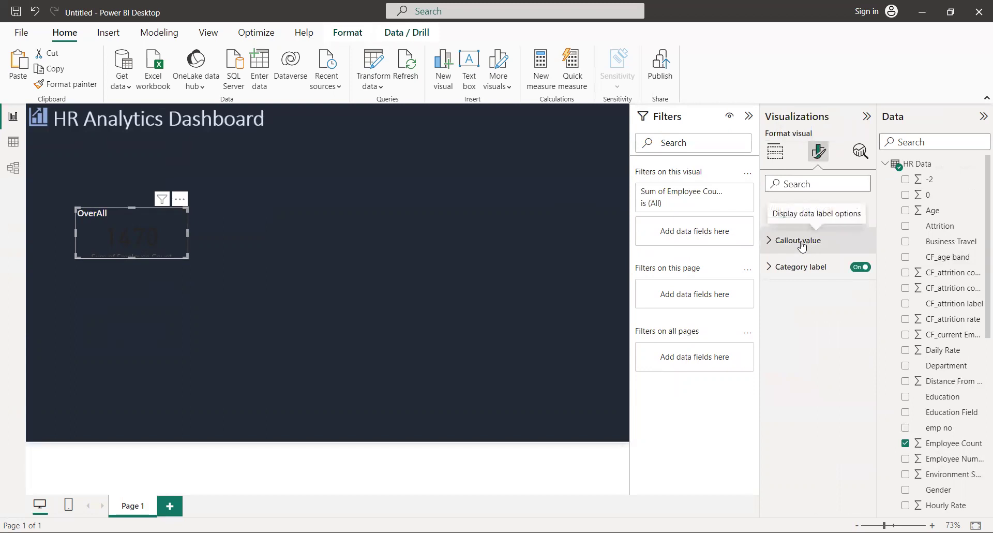
click(802, 241)
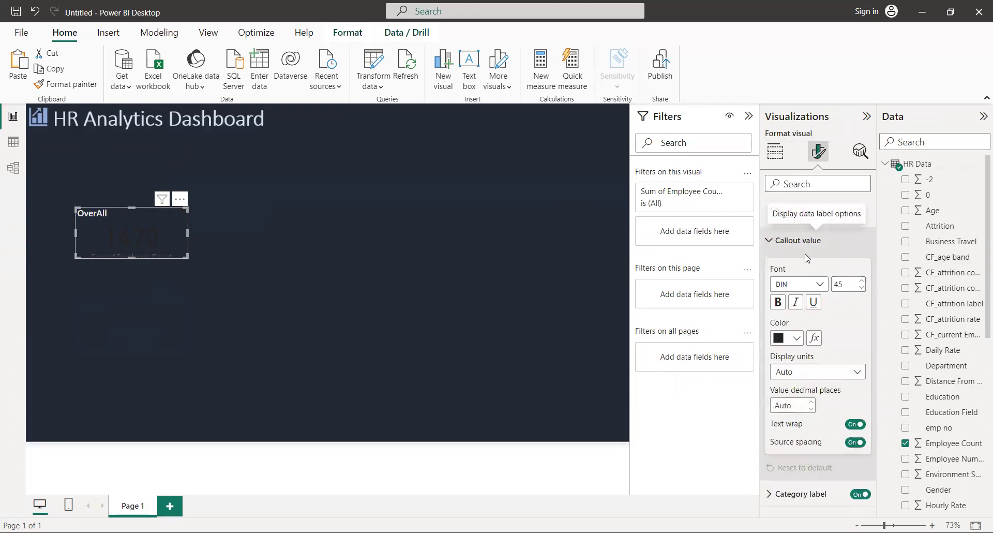
click(779, 339)
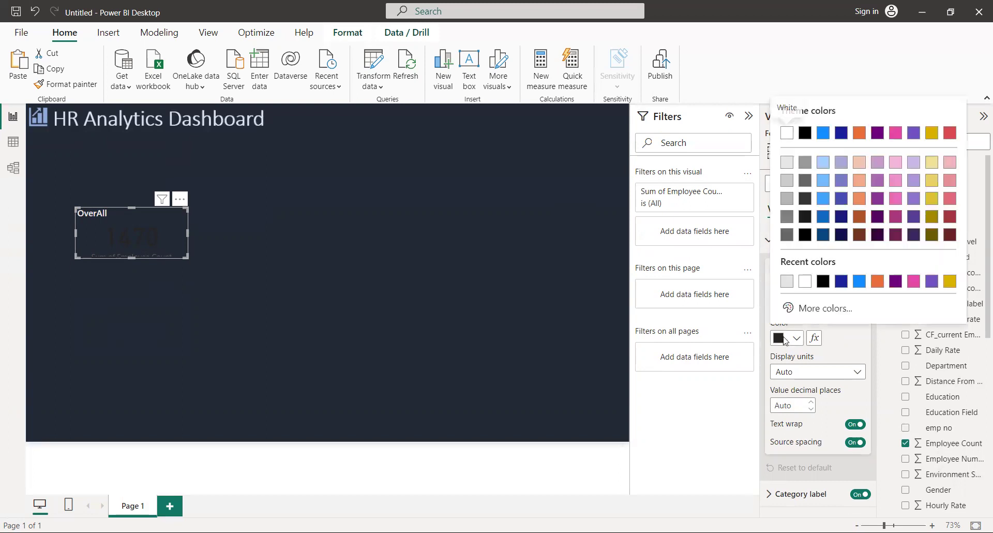
click(788, 163)
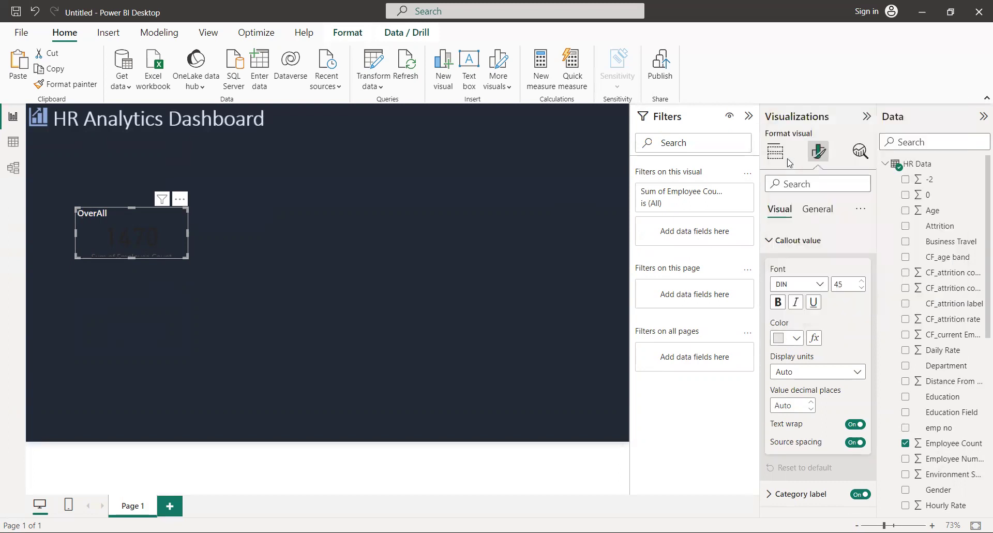
Set the 1470 value to font size 40 in Segoe UI Bold
double_click(848, 283)
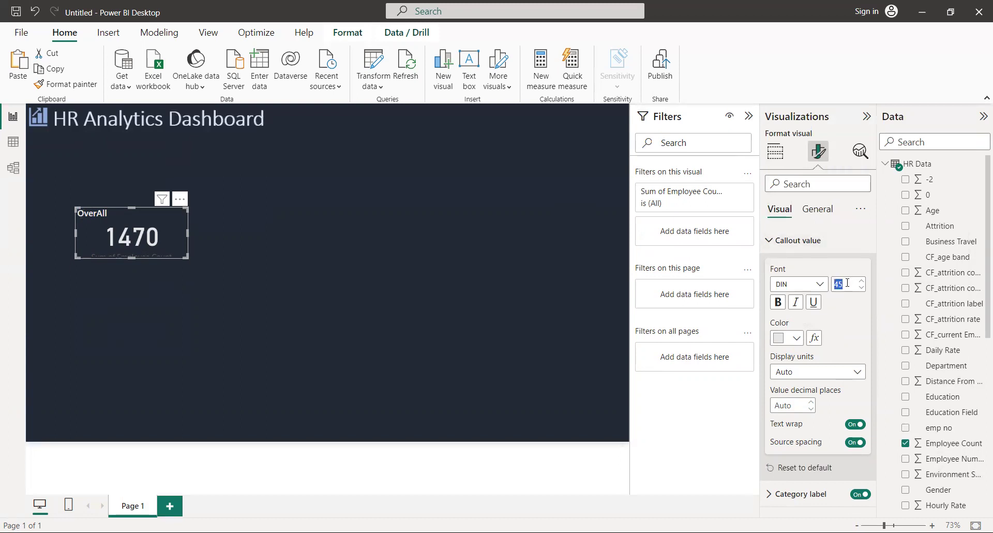
key(BackSpace)
text(40)
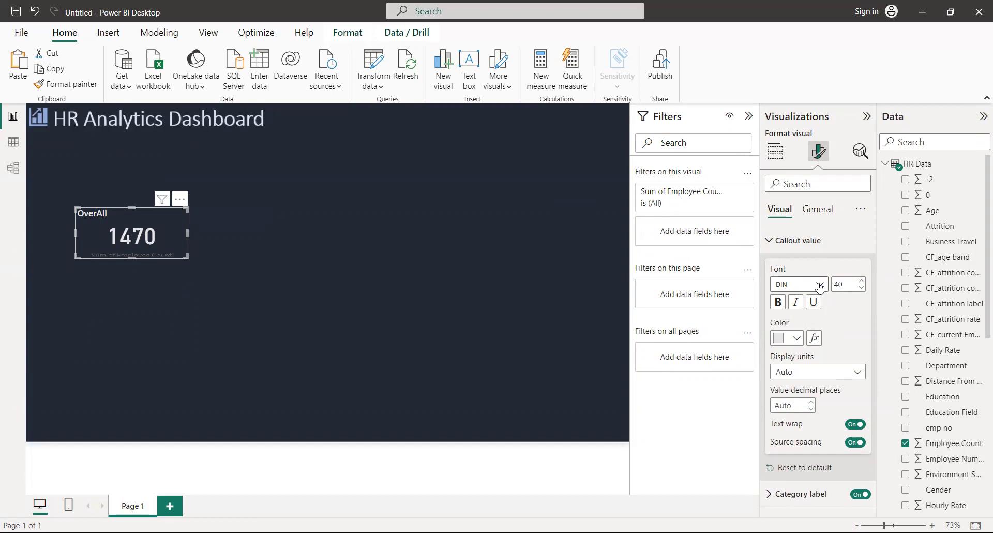
click(820, 286)
scroll(817, 414, down, 3)
click(821, 394)
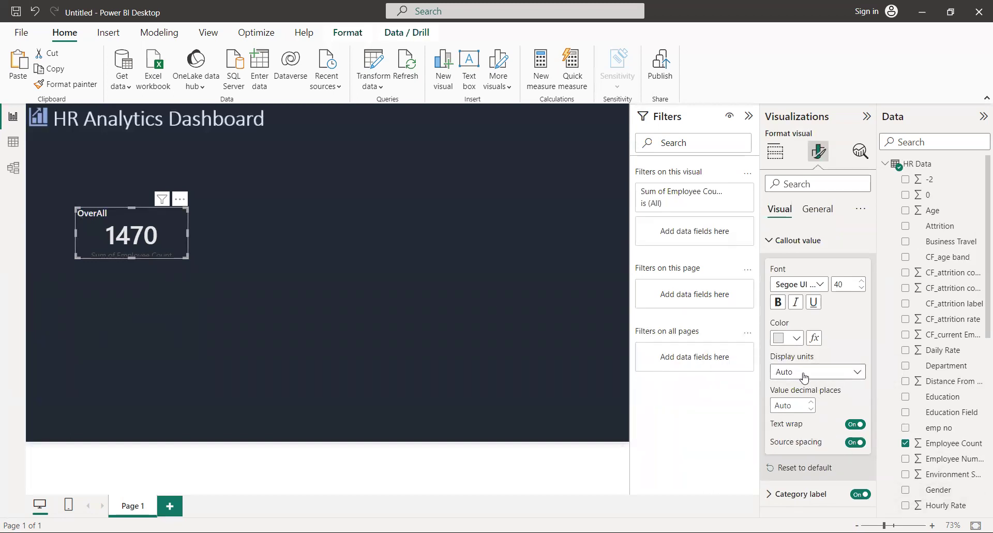
Leave display units on Auto and edit the value's decimal places field
click(859, 374)
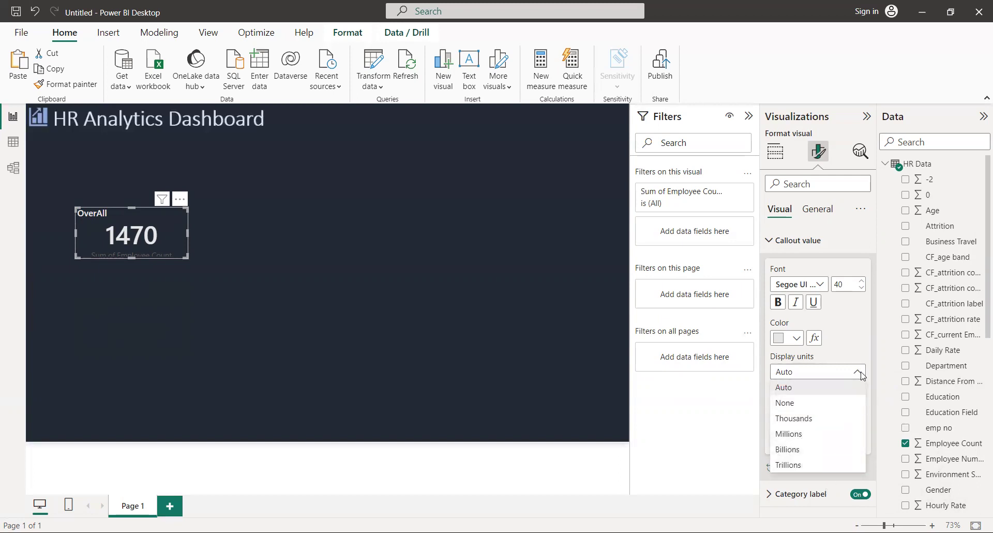
click(862, 375)
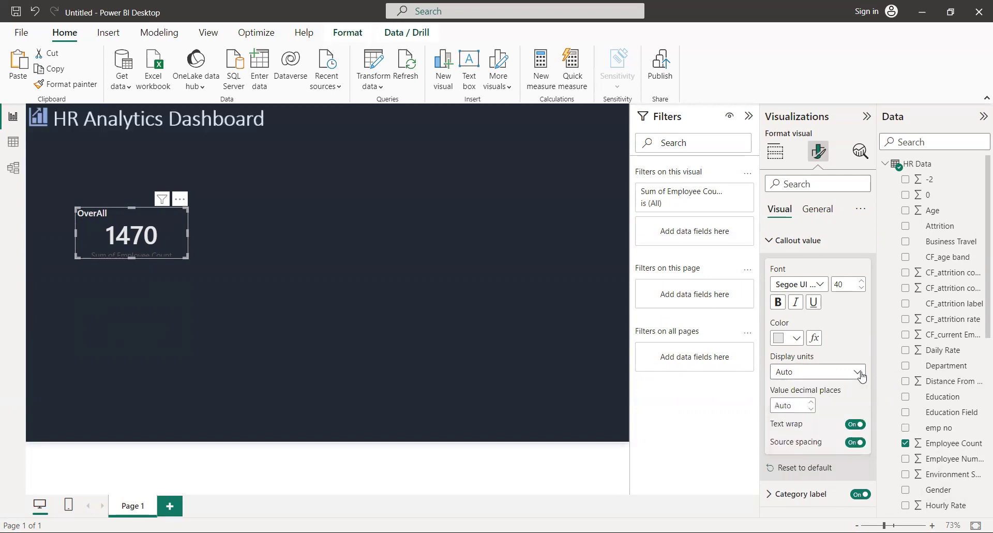
click(791, 403)
text(1)
key(BackSpace)
text(0)
key(BackSpace)
text(2)
text(10)
Switch off value text wrap and the Sum of Employee Count category label, leaving only 1470
click(855, 425)
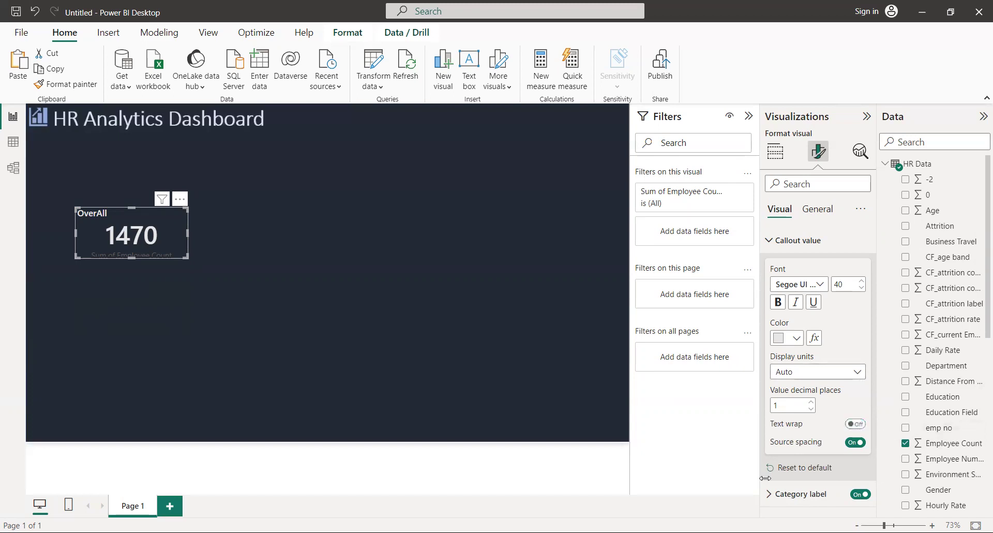
click(864, 496)
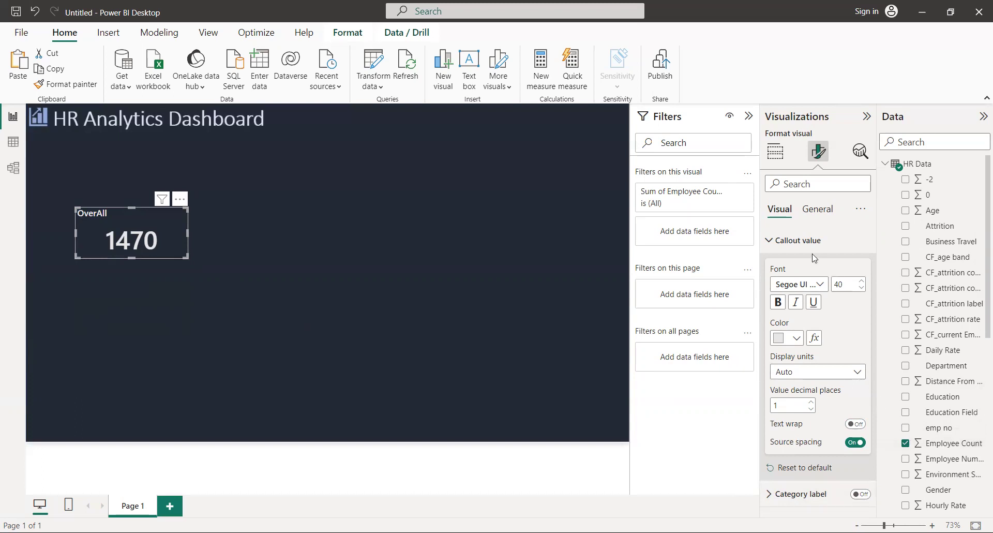
click(773, 242)
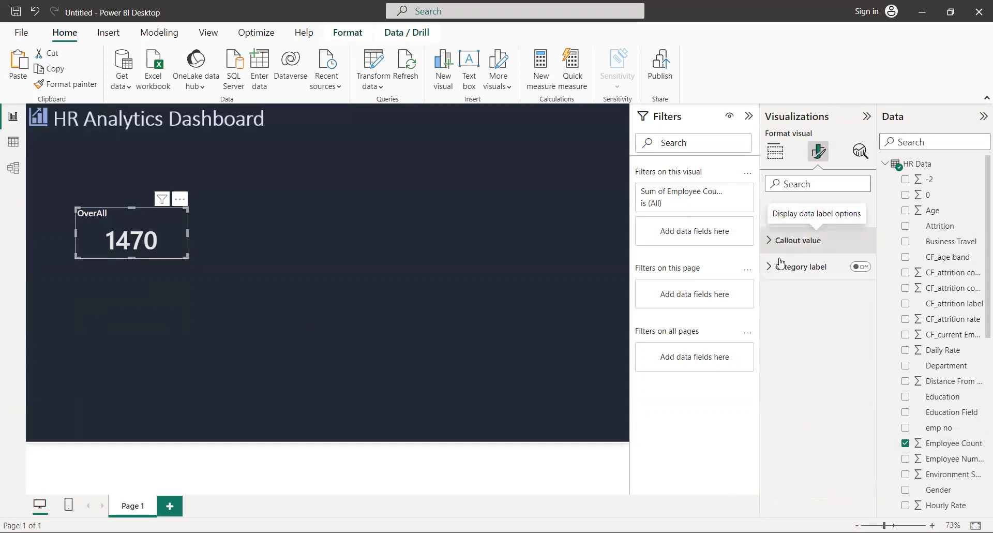
click(776, 268)
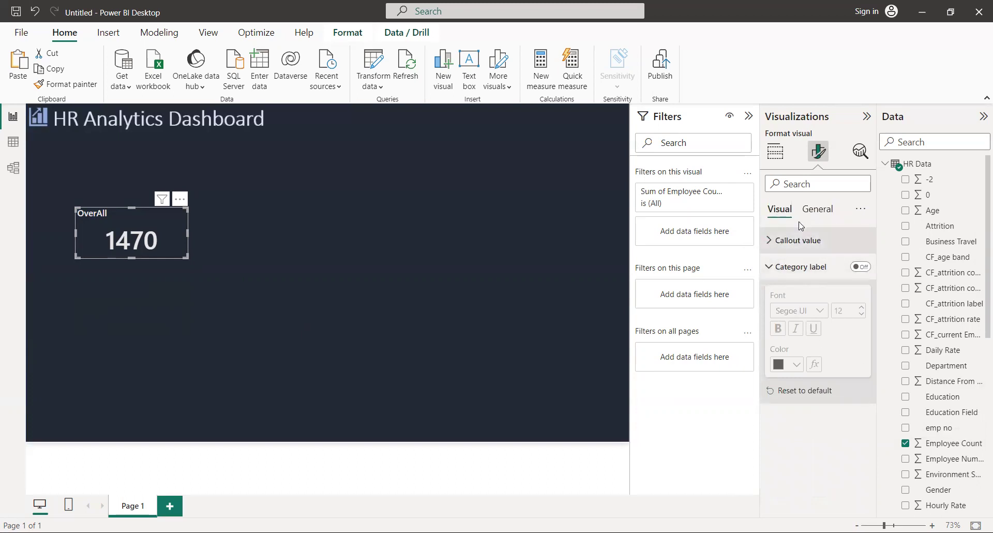
click(813, 209)
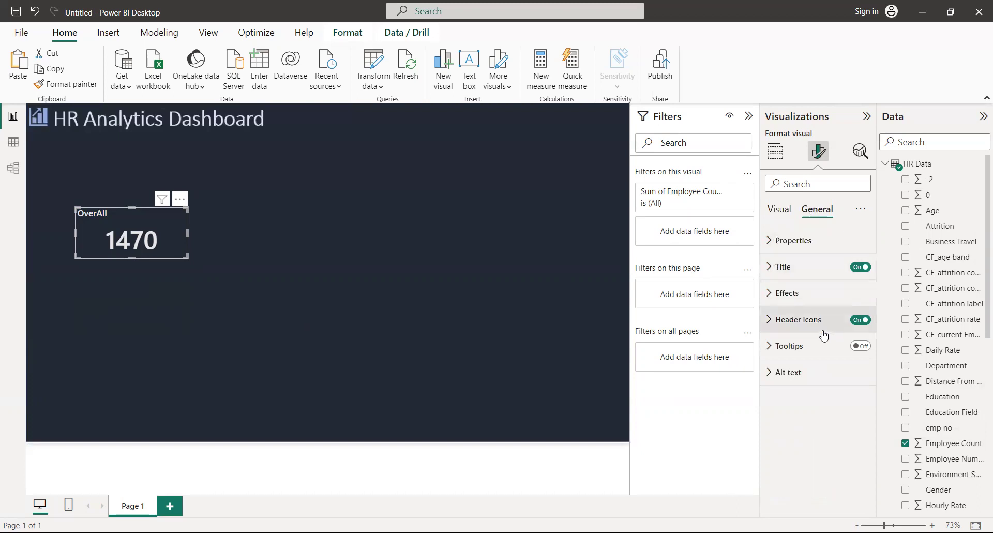
Turn on the card's visual border under General > Effects
click(809, 272)
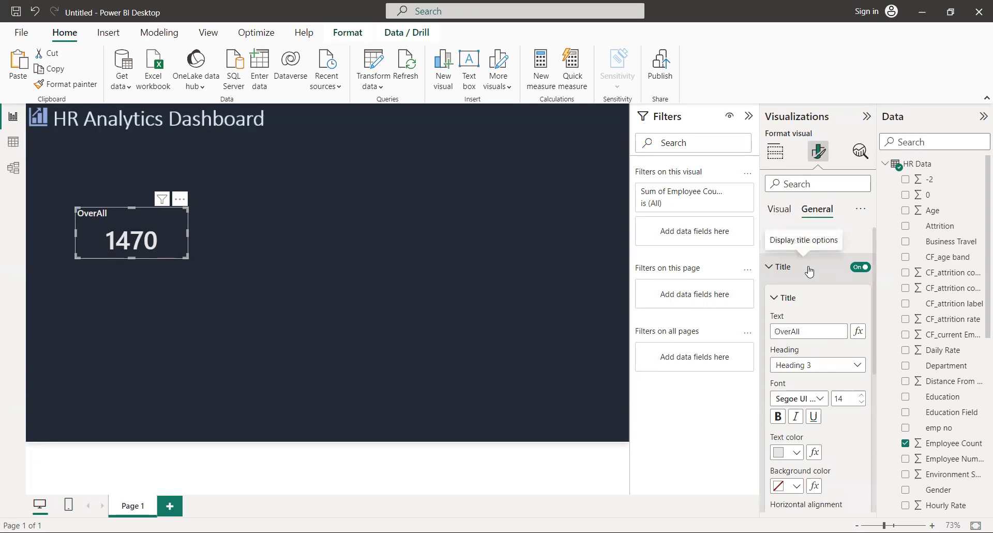
click(810, 272)
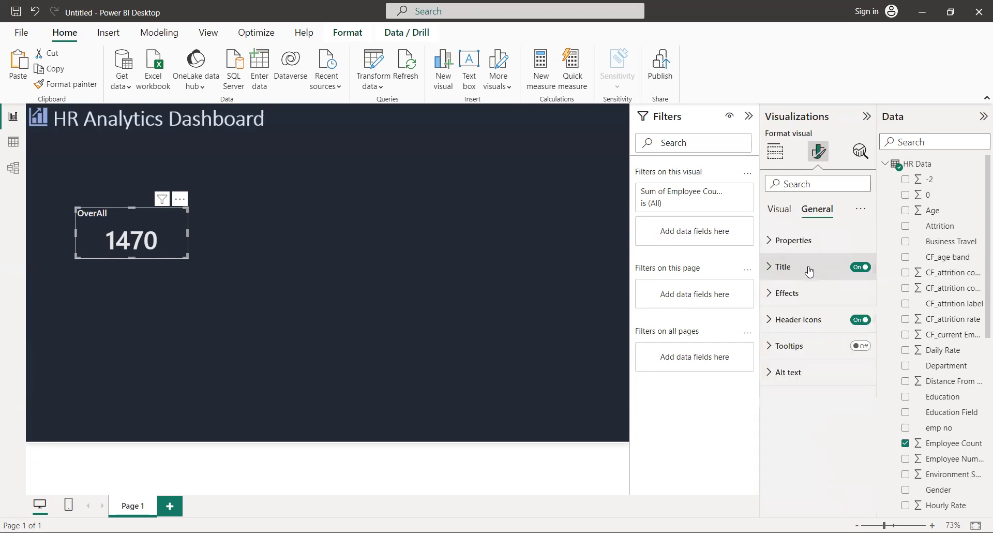
click(802, 300)
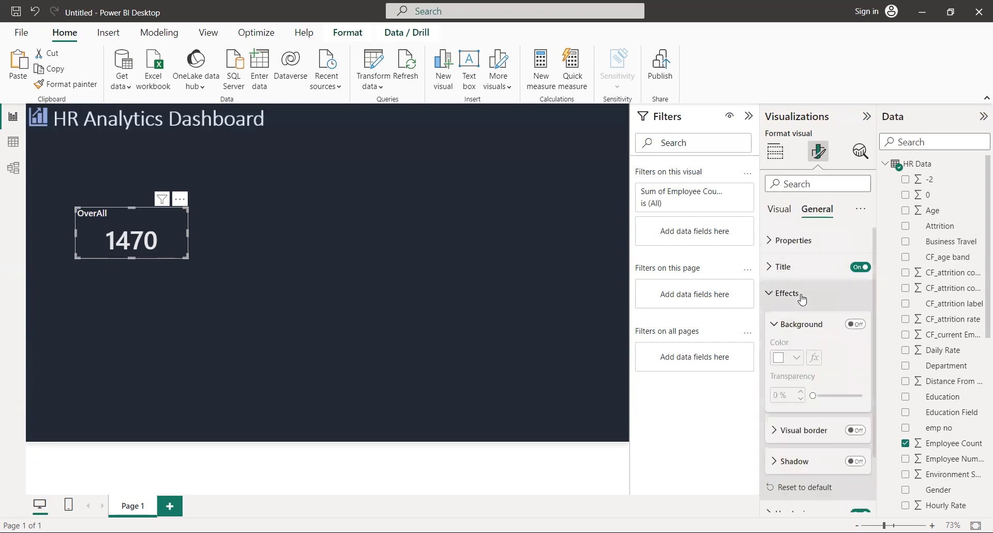
click(802, 299)
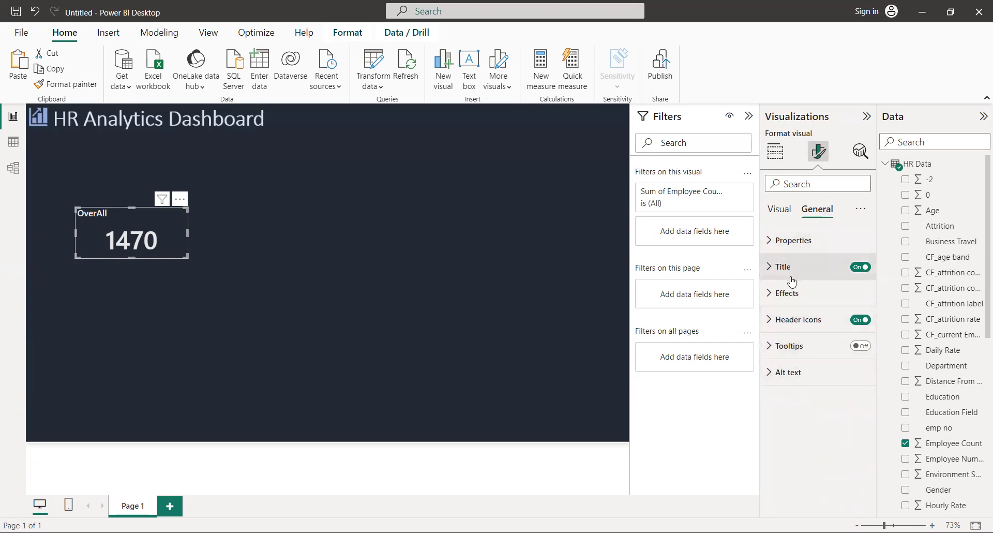
click(786, 294)
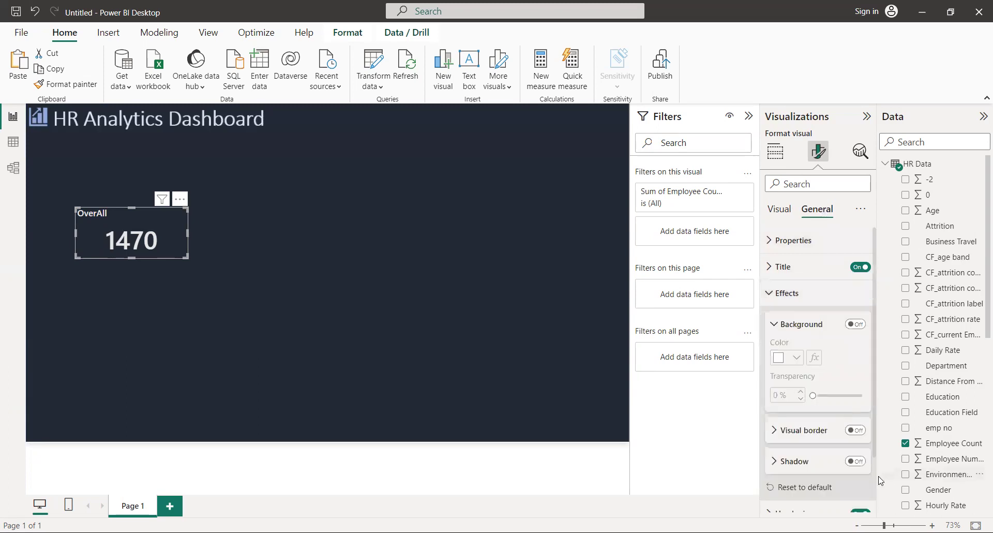
click(820, 435)
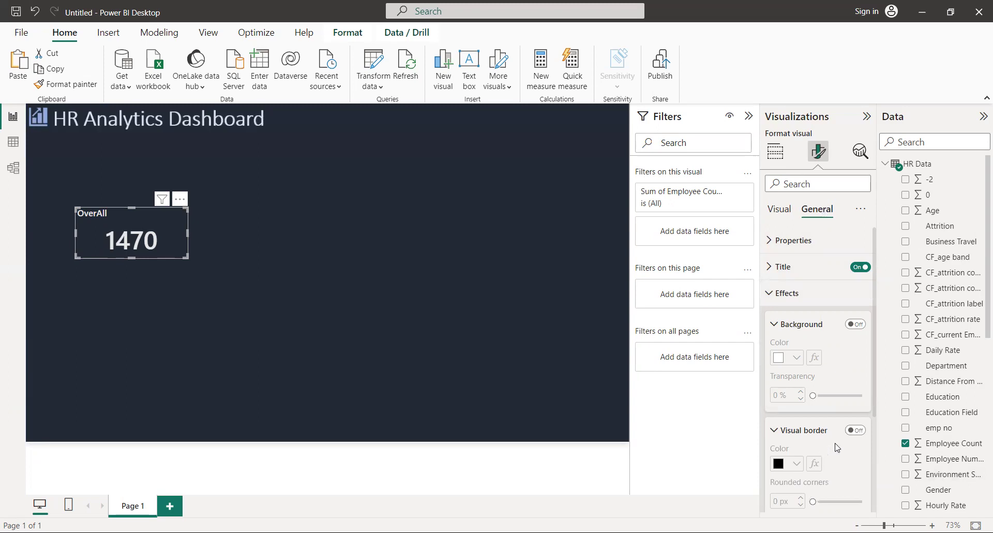
click(856, 430)
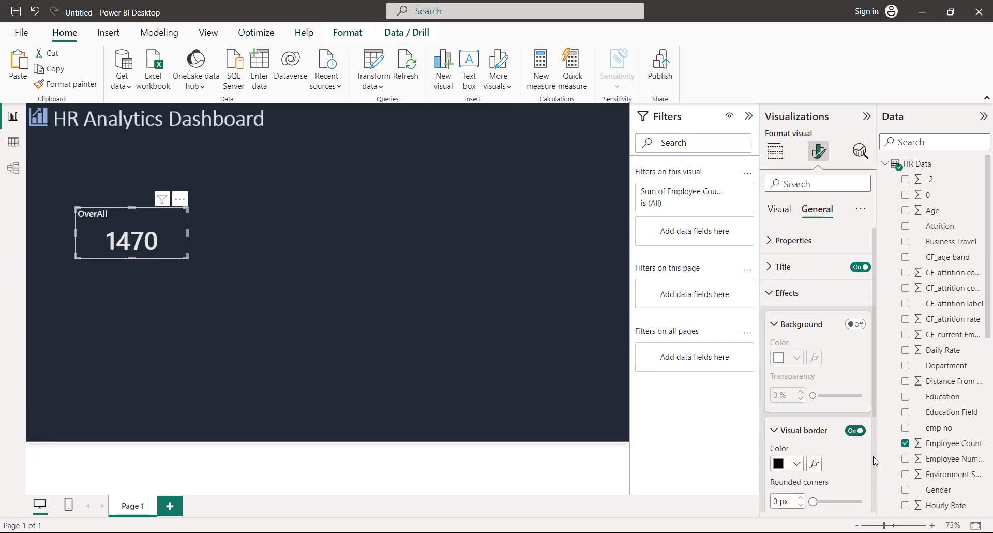
scroll(878, 460, down, 3)
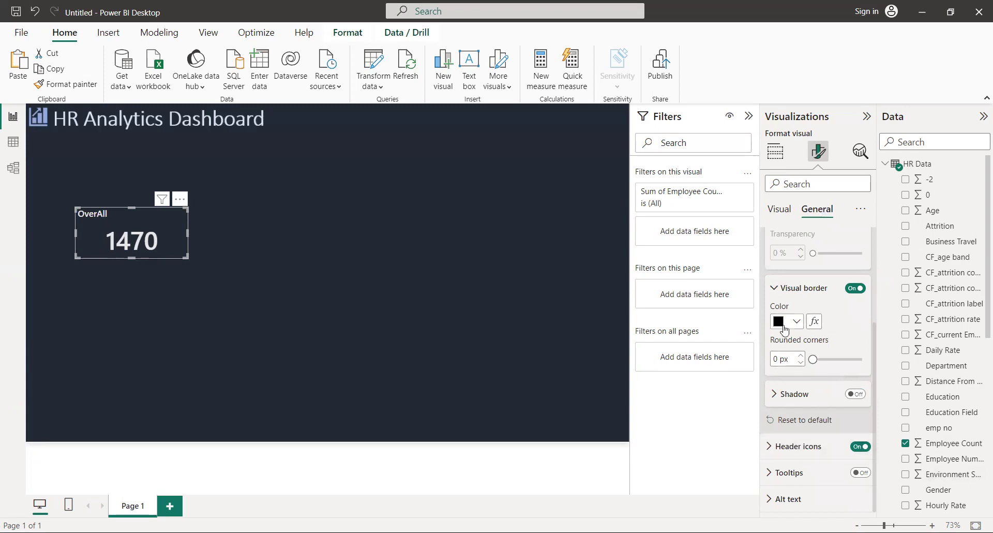
Set the border's rounded corners to 30 px and its colour to Black 40% lighter
click(794, 324)
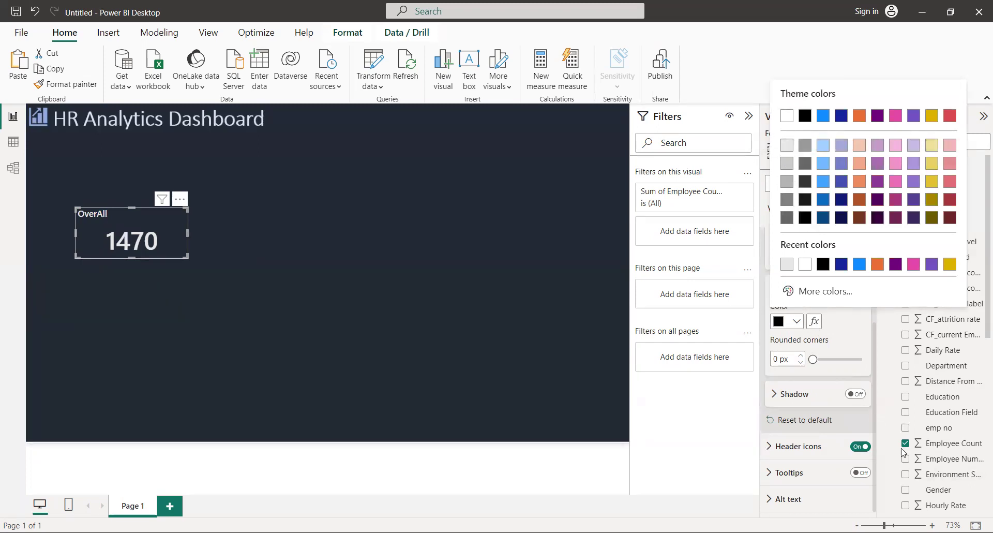
click(776, 359)
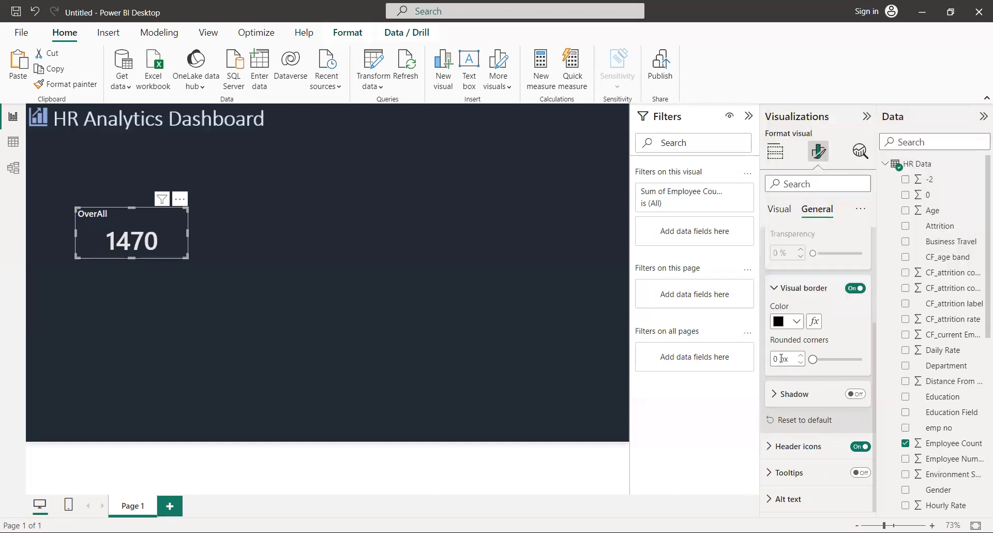
double_click(782, 359)
key(BackSpace)
text(30)
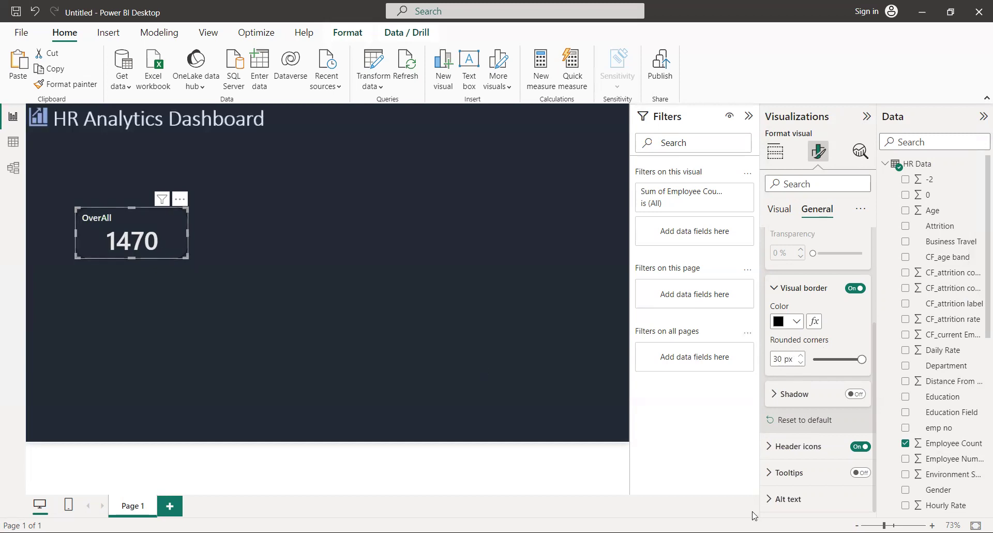
click(780, 322)
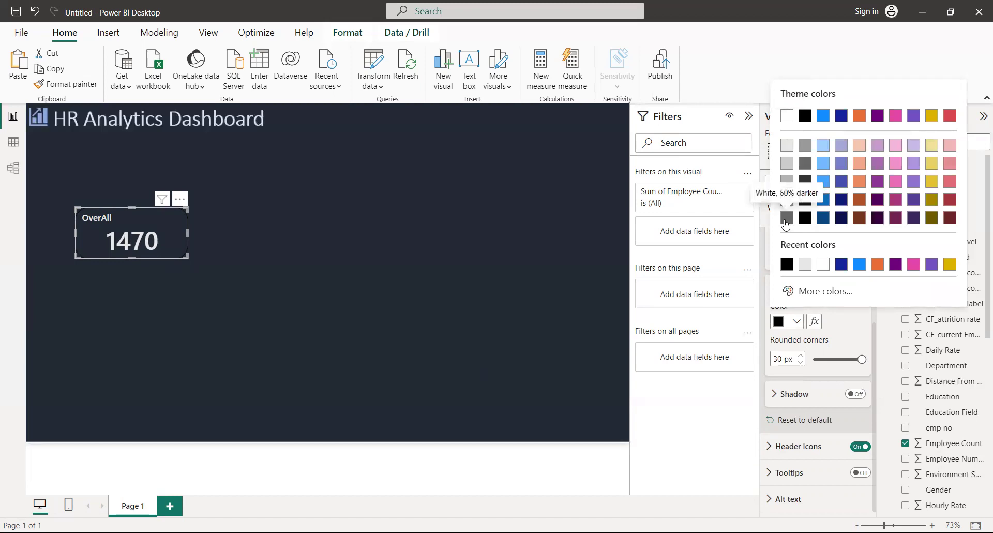
click(806, 163)
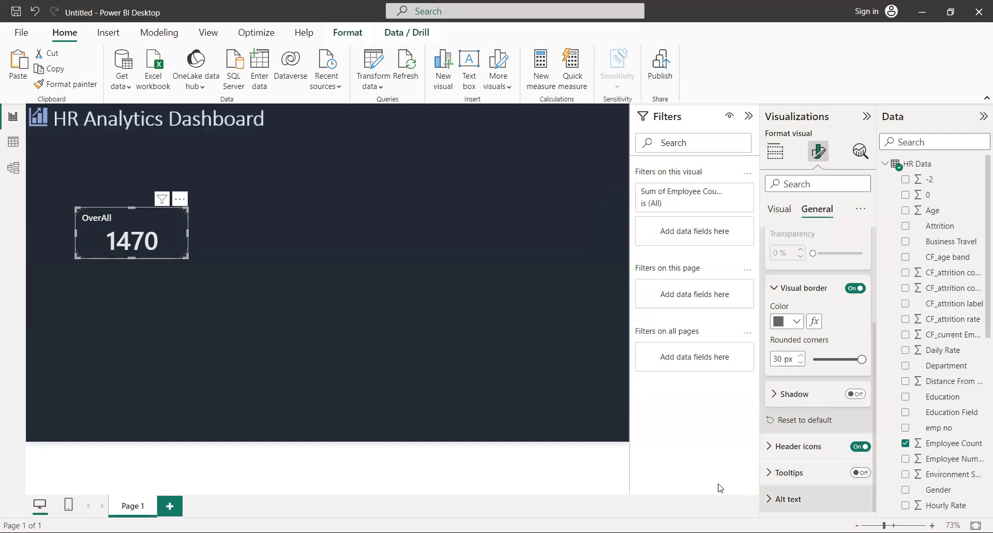
Position the OverAll 1470 card at the top-left, just beneath the dashboard title
click(509, 279)
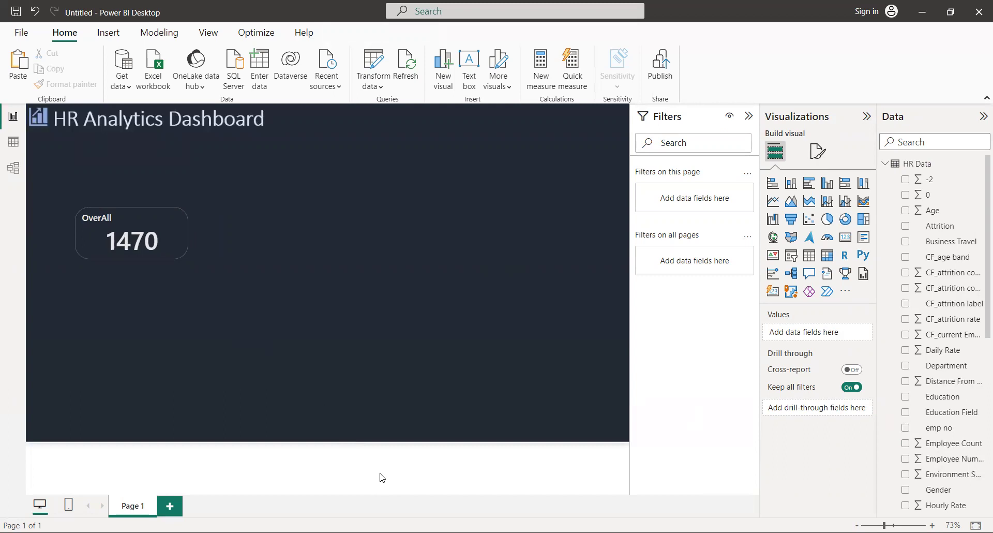
mouse_move(131, 237)
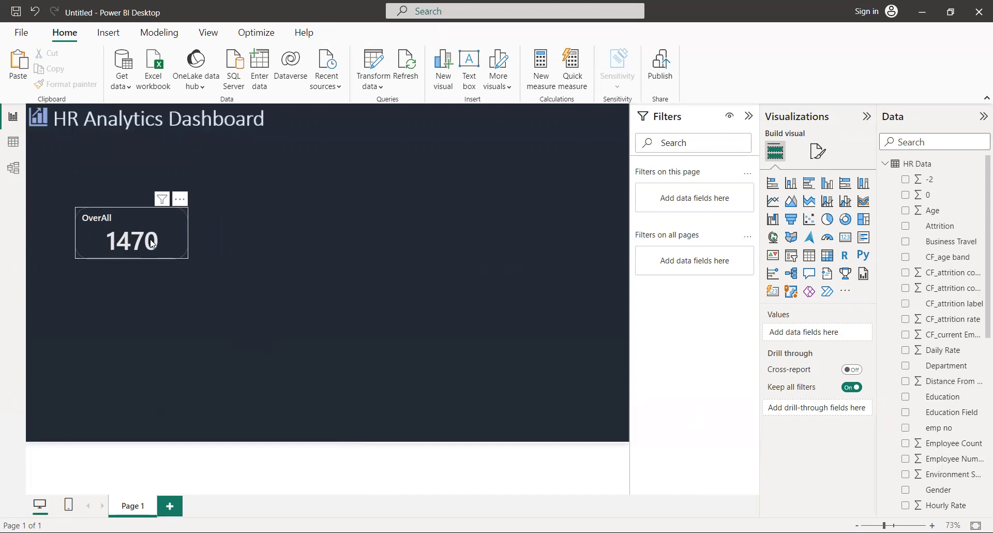
mouse_move(175, 224)
mouse_down()
mouse_move(202, 211)
mouse_move(119, 195)
mouse_up()
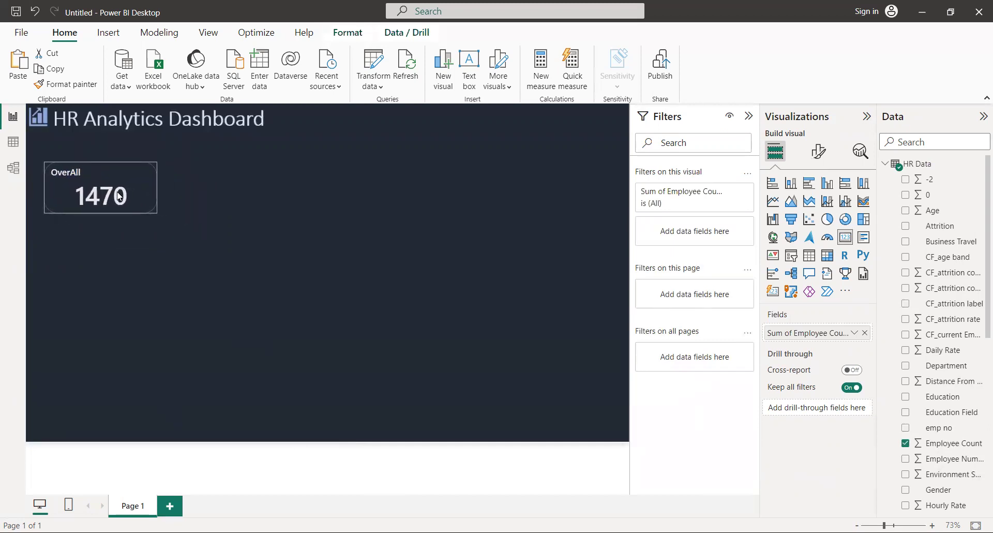
drag(119, 195, 119, 184)
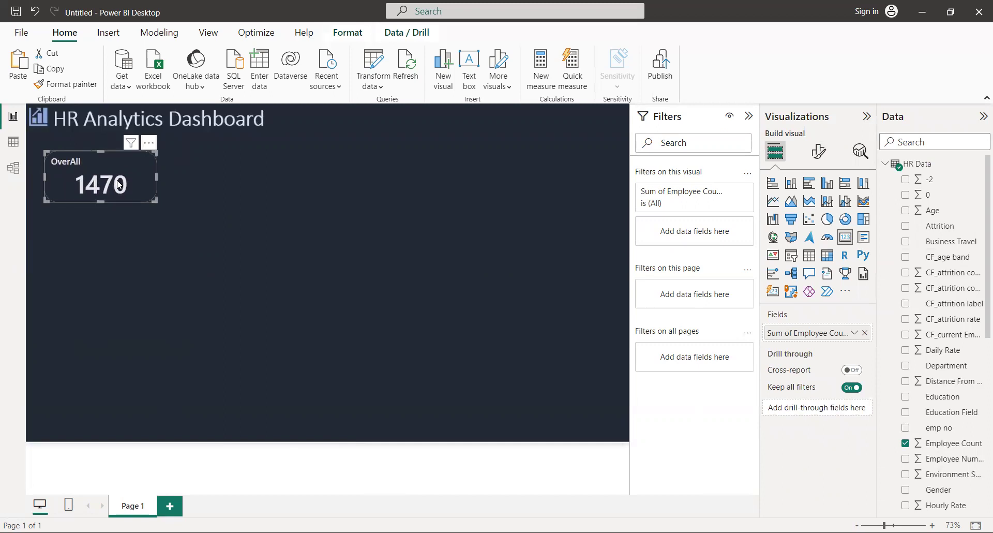
click(227, 271)
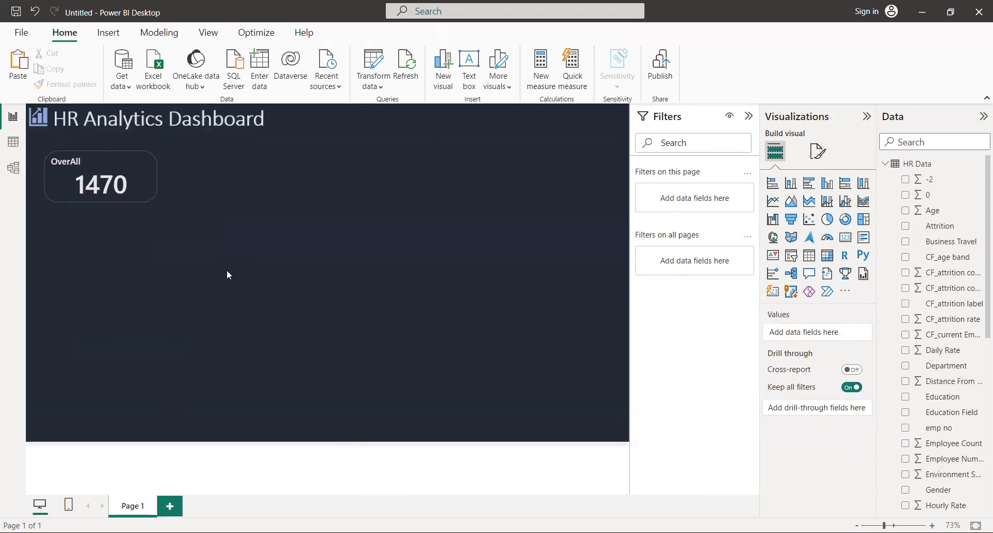